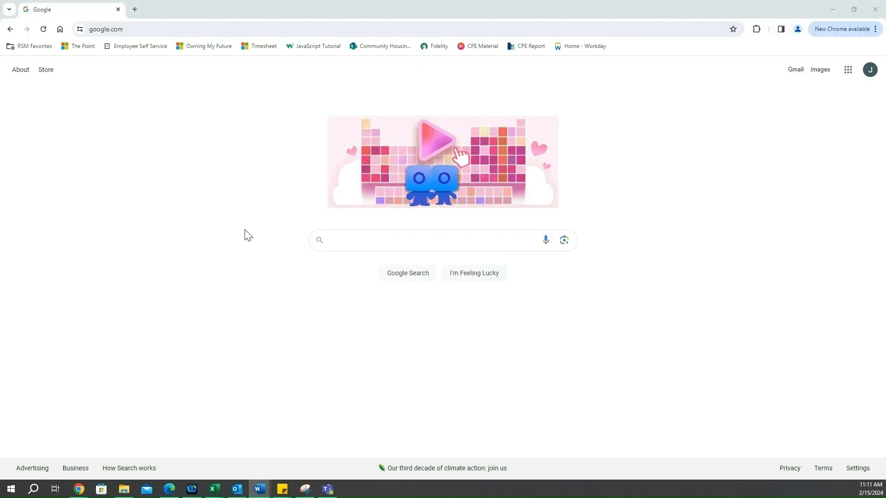
Open the GEMS portal website at gems.portal.georgia.gov
click(138, 30)
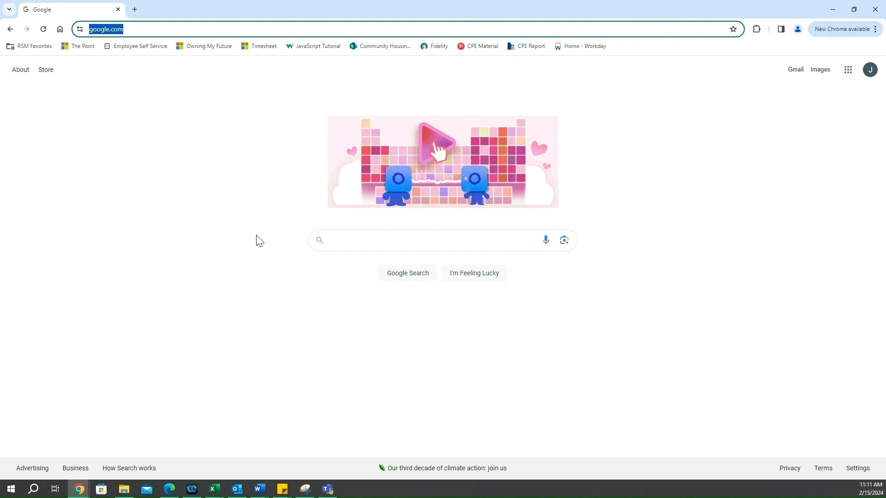
text(gems)
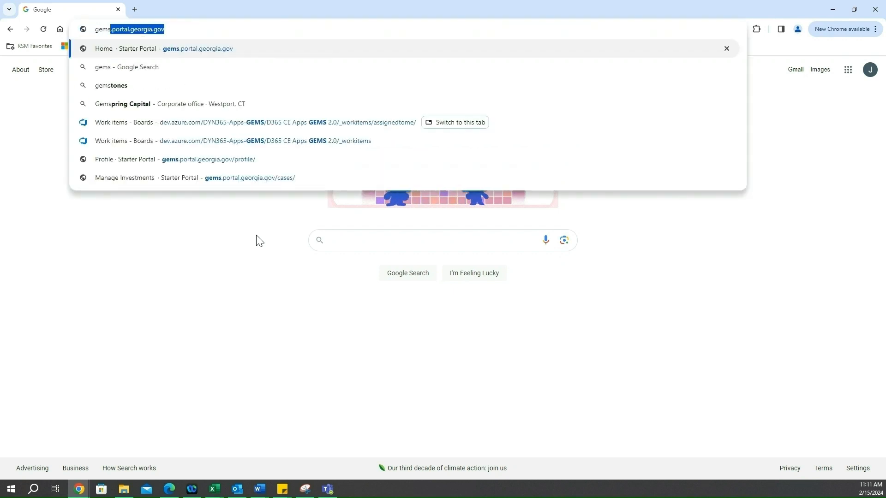
key(Return)
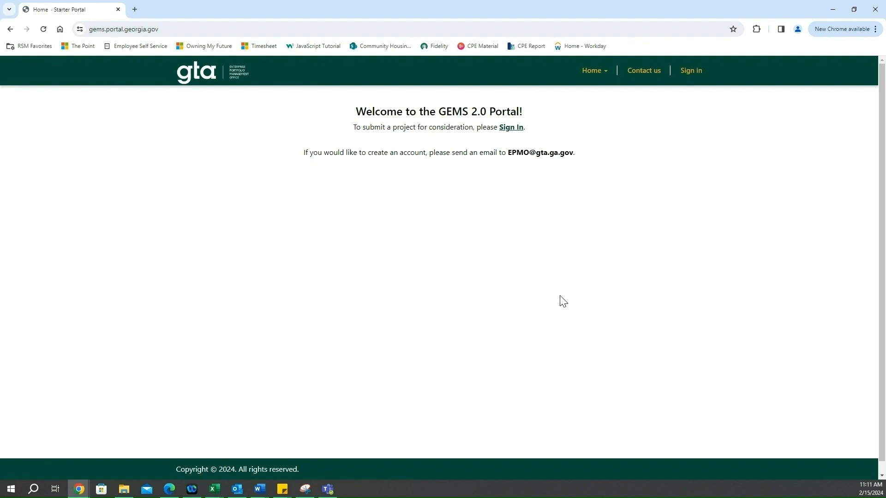
Sign in to the portal through Azure AD B2C with the account's e-mail address and password
click(698, 78)
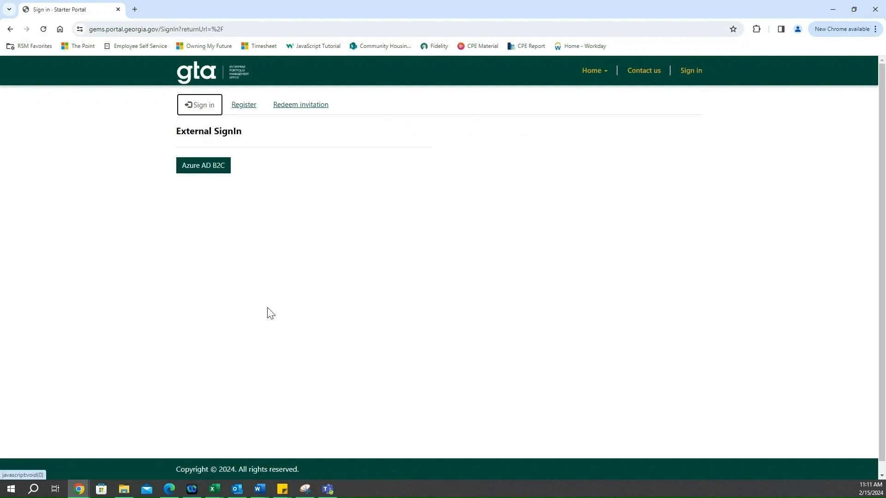
click(194, 172)
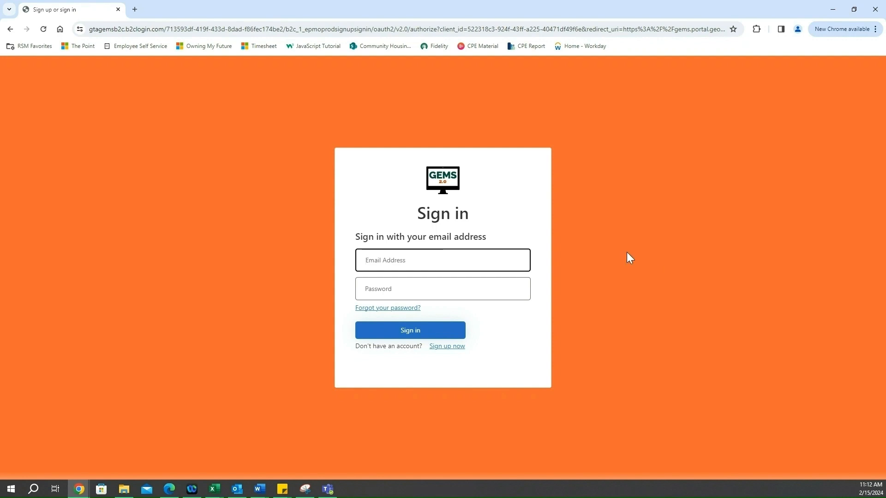
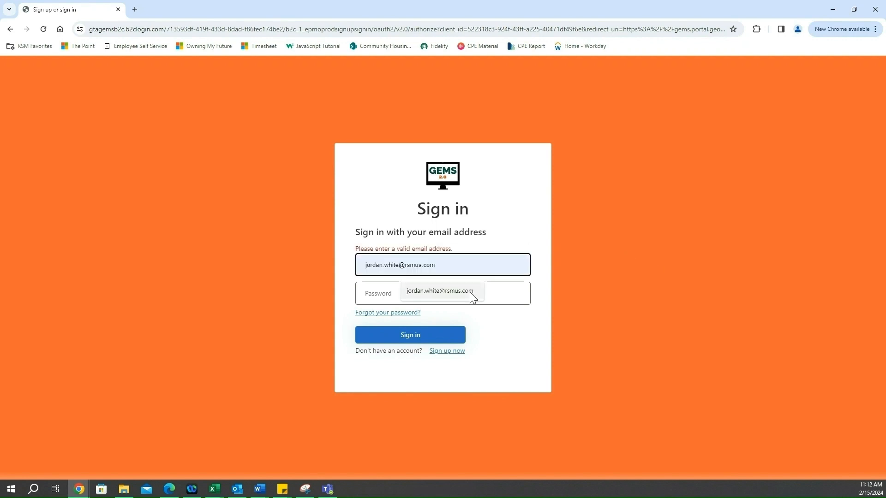
click(469, 292)
text(••)
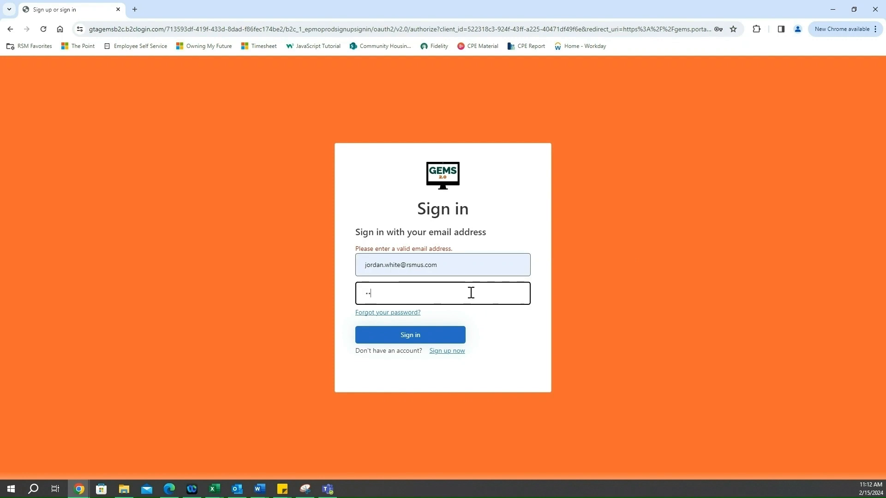
text(•••••••)
key(Return)
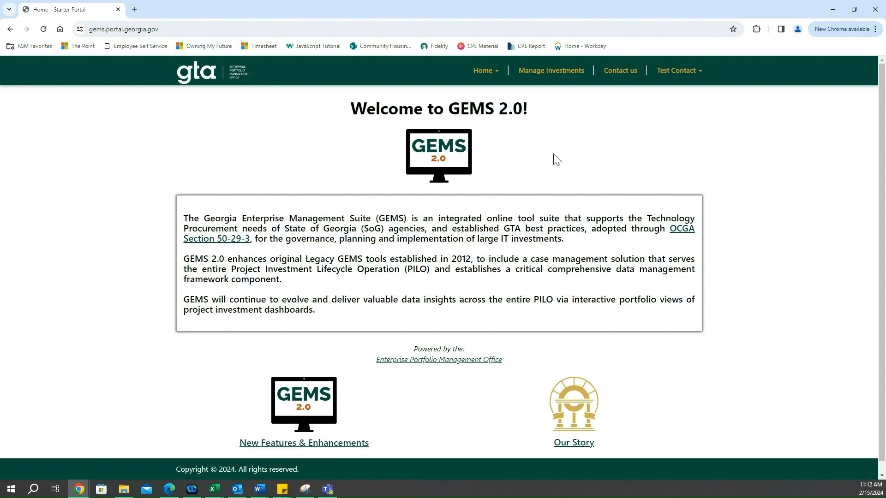
Start a new case from the managed investments list and name the investment initiative "Test Initiative"
click(551, 74)
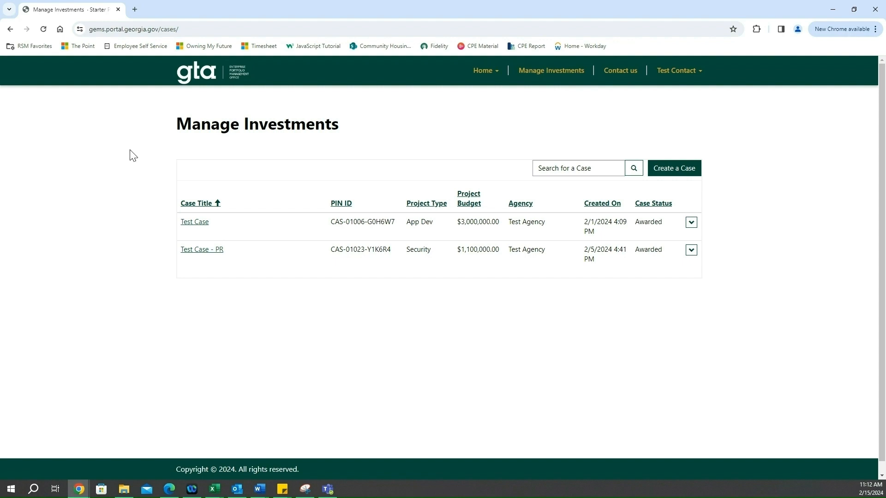
click(674, 169)
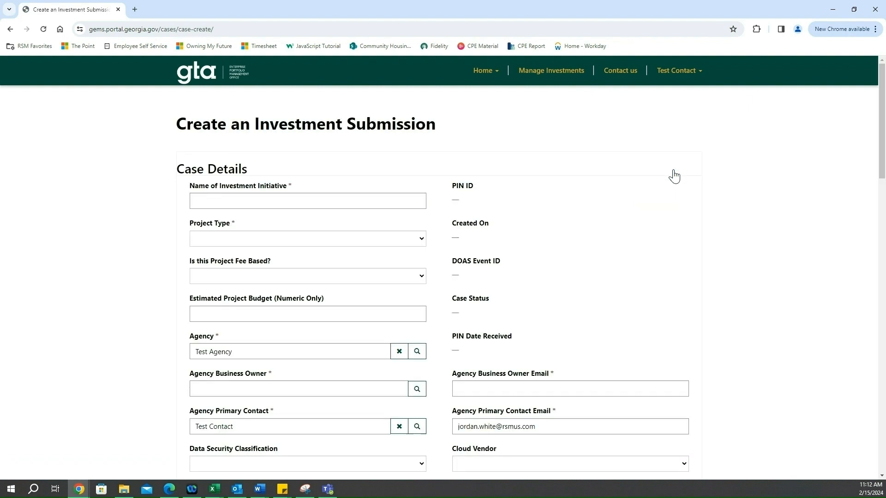
click(286, 202)
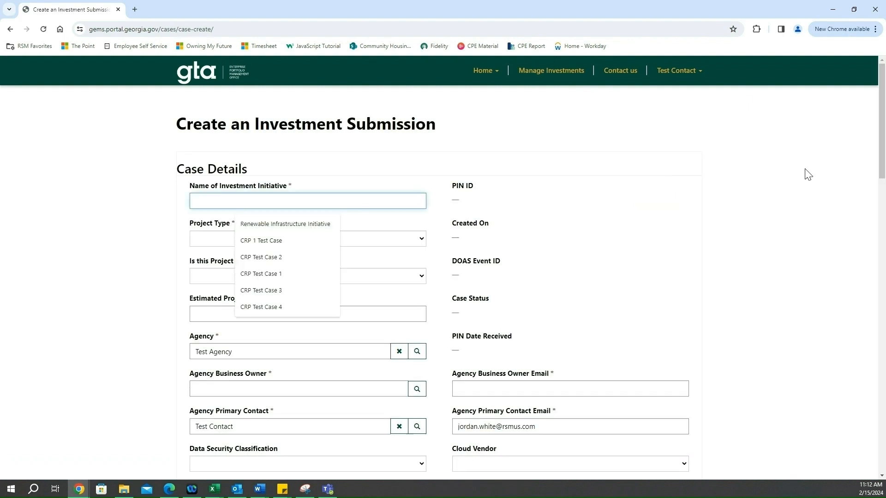
text(Test)
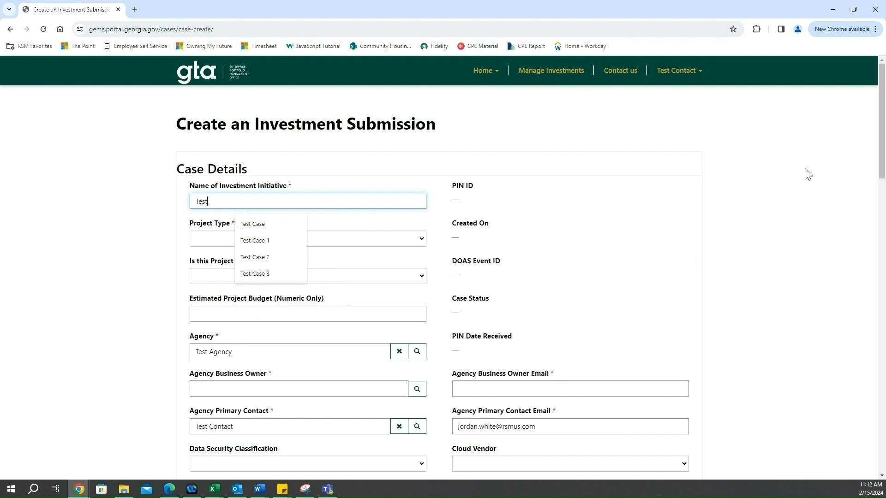
text( Initia)
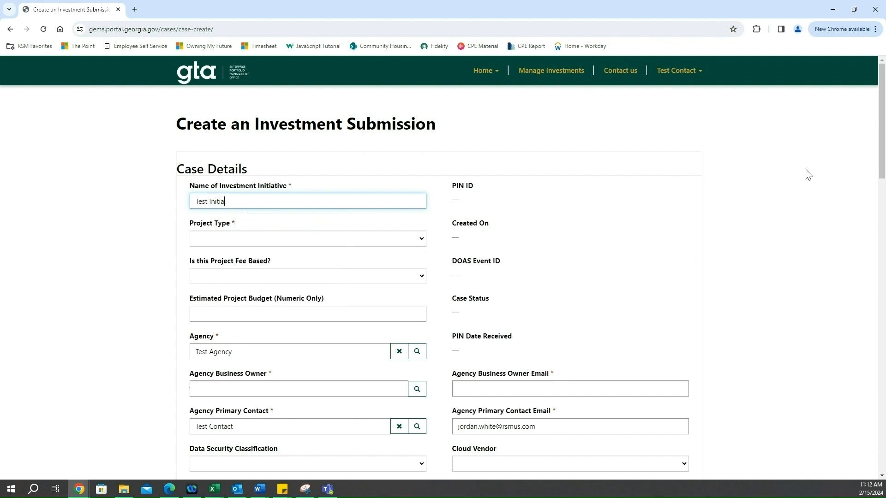
text(tive)
Set the project type to Infrastructure, mark the project as not fee based, and enter an estimated budget of 3000000
click(258, 238)
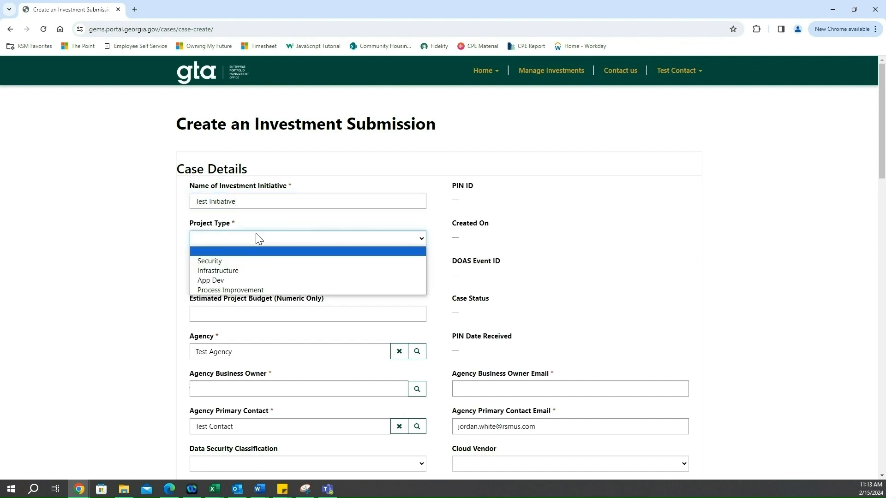
click(266, 272)
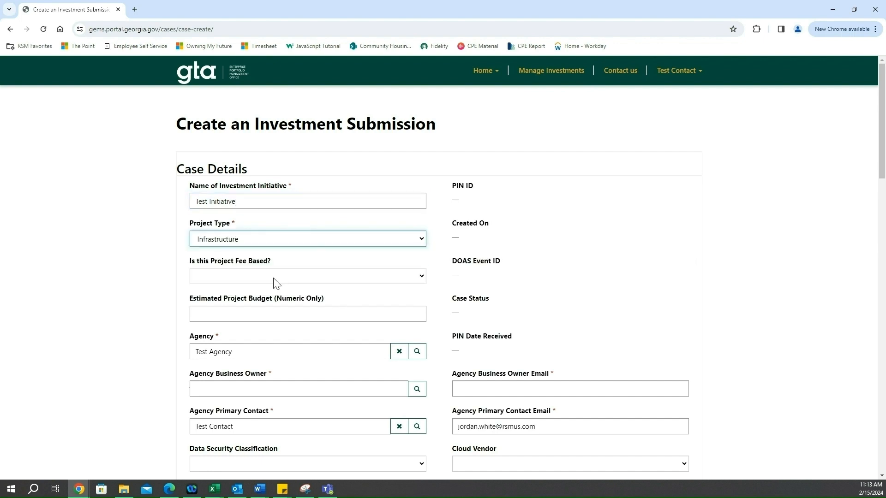
click(276, 282)
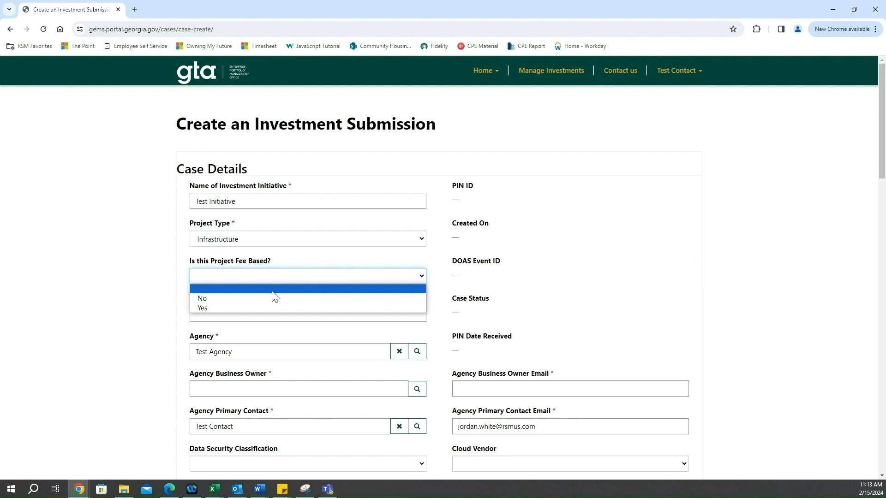
click(272, 299)
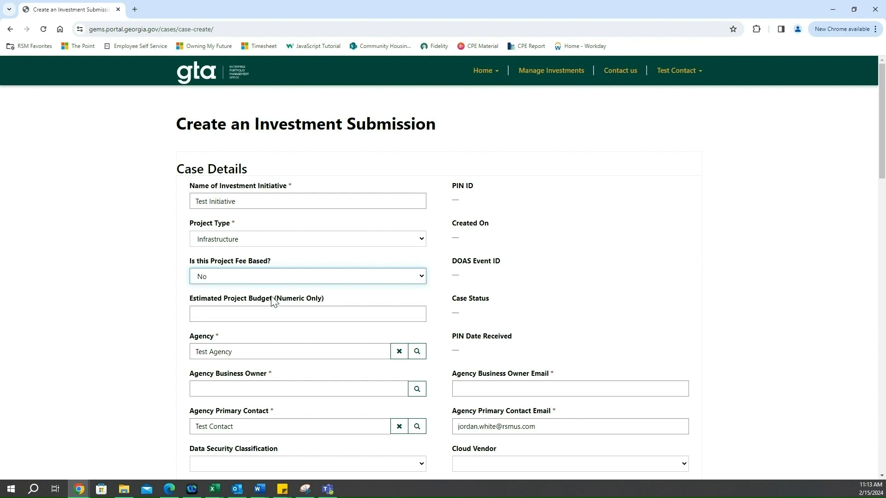
scroll(285, 222, down, 2)
click(284, 223)
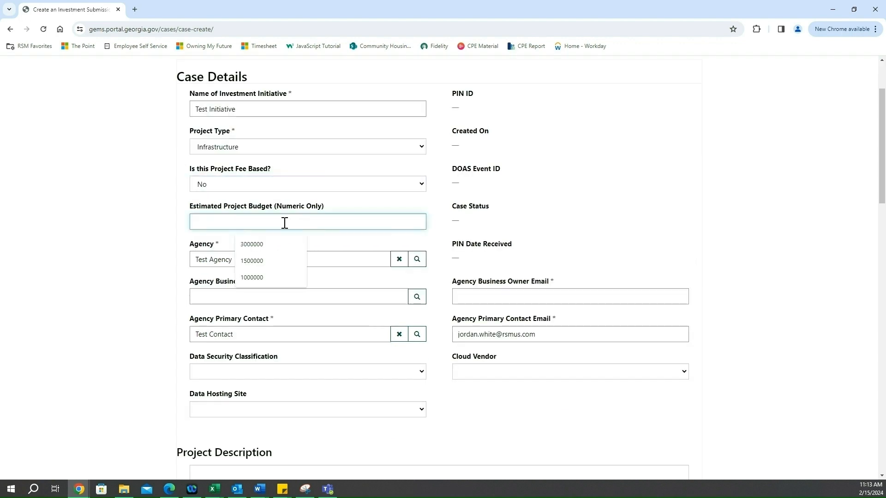
click(274, 244)
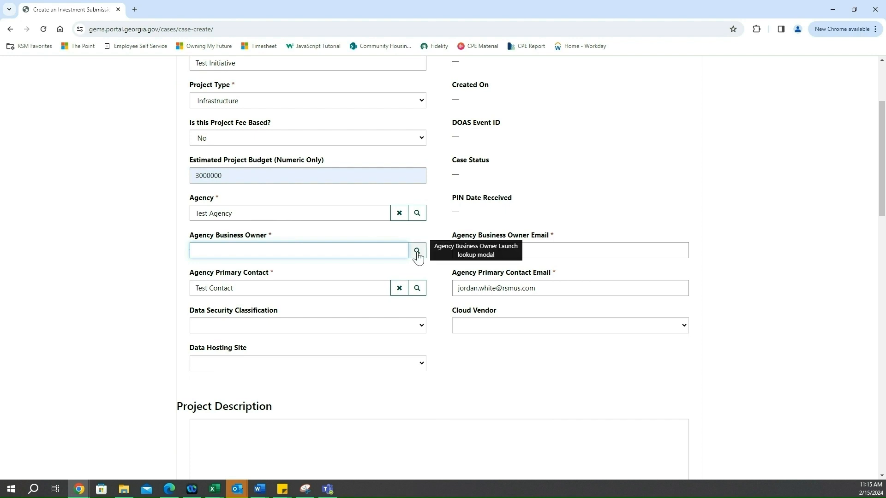
Look up and assign Test Contact as the agency business owner and fill in the owner's e-mail address
click(417, 252)
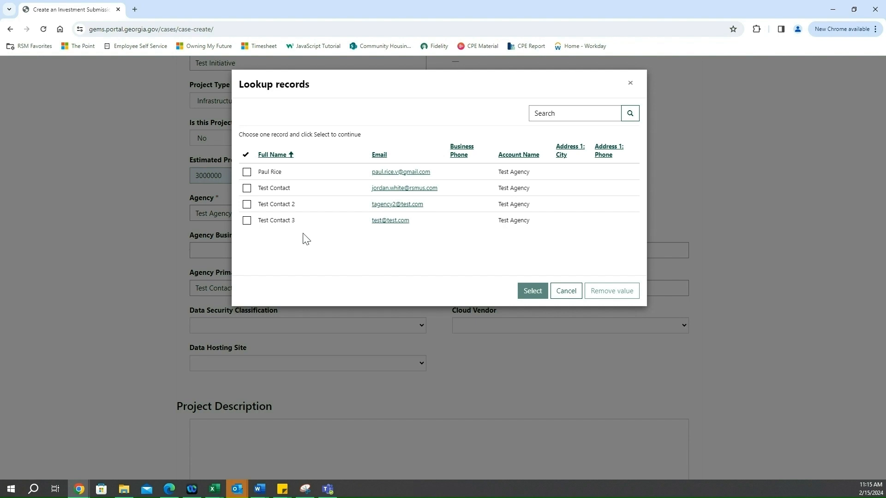
click(247, 189)
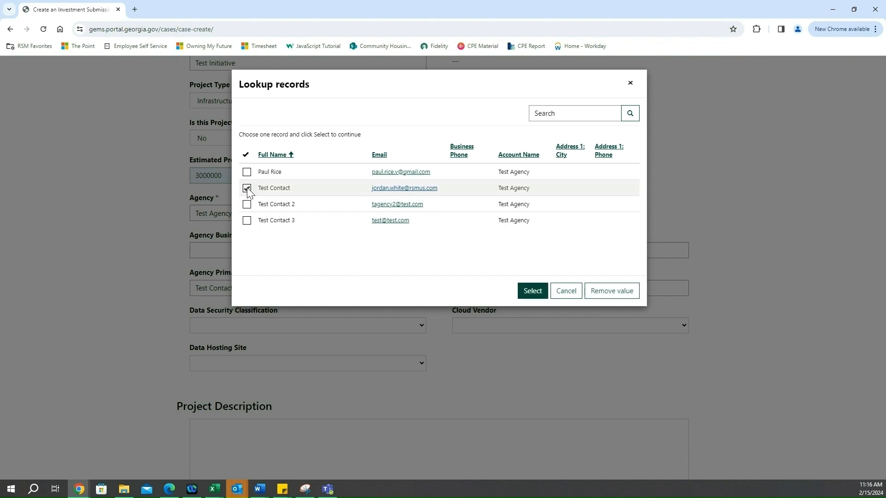
click(530, 291)
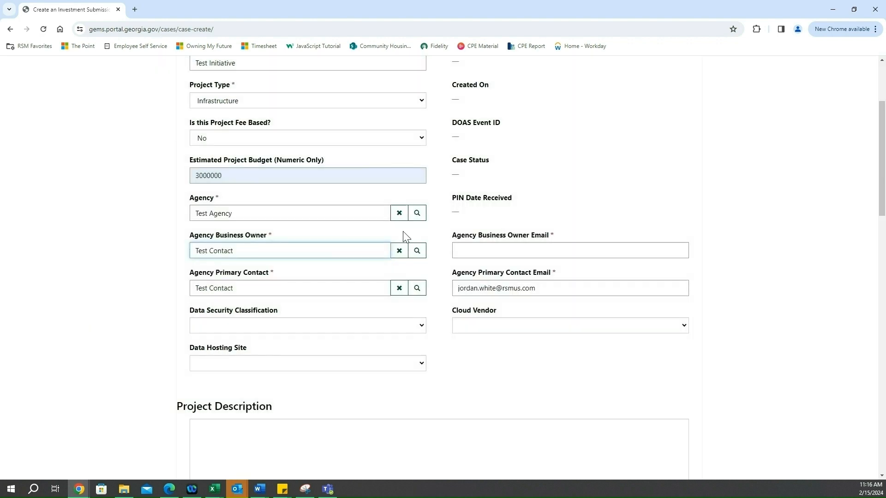
click(505, 251)
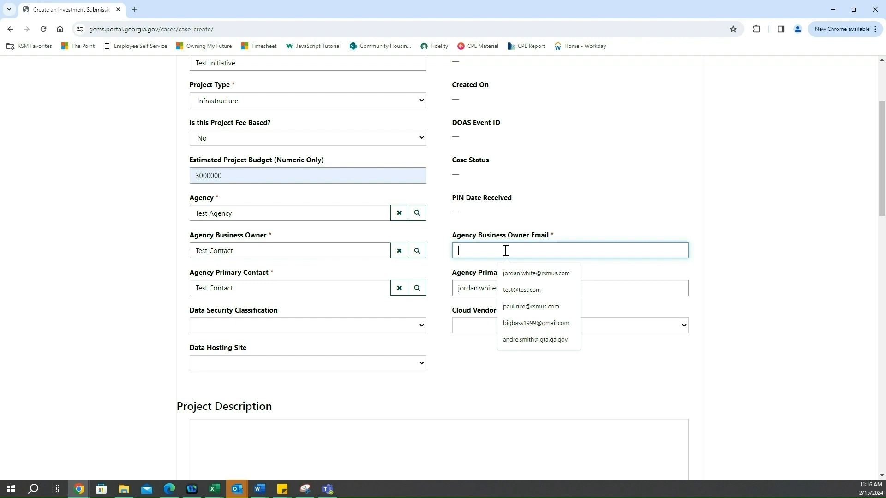
click(519, 273)
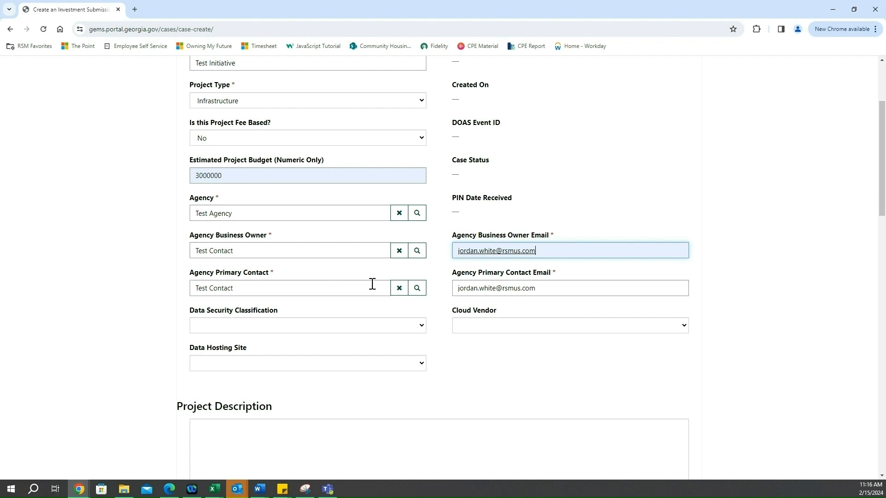
Clear the agency primary contact and reassign Test Contact from the lookup records
click(399, 289)
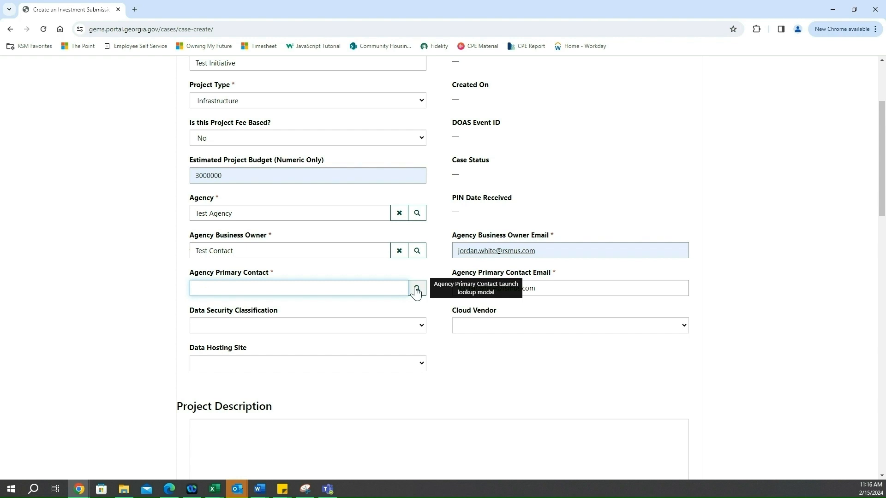
click(417, 289)
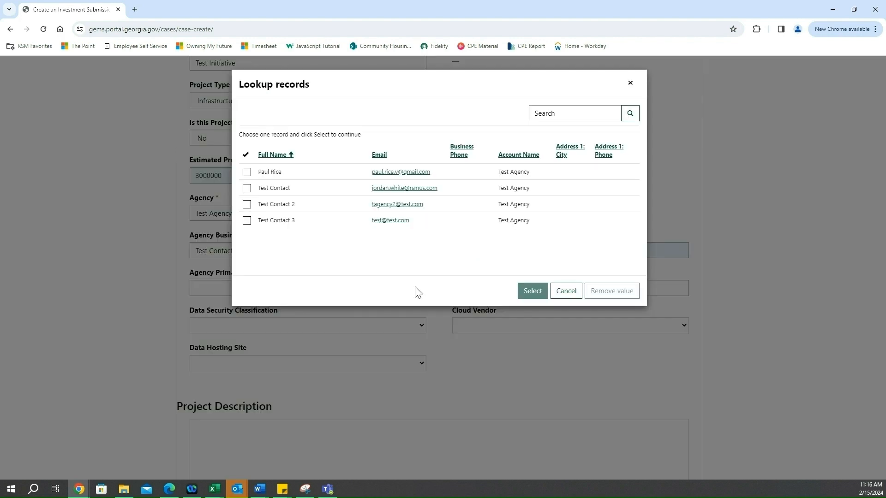
click(261, 188)
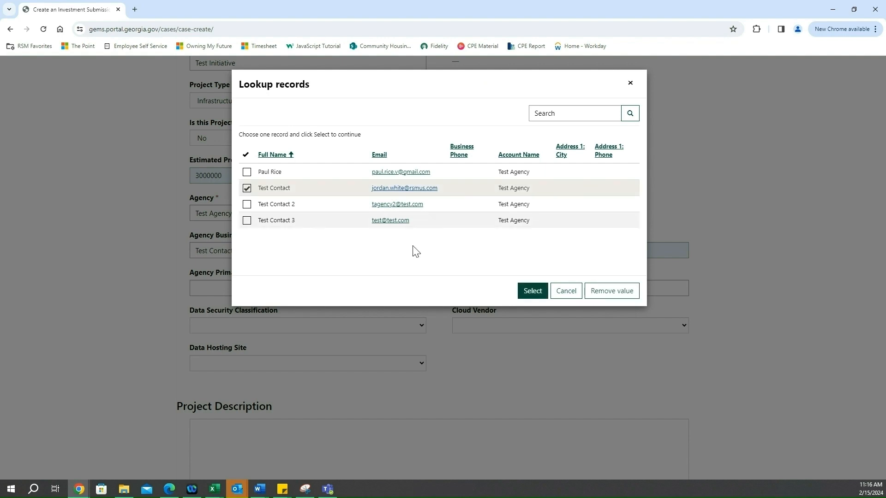
click(526, 296)
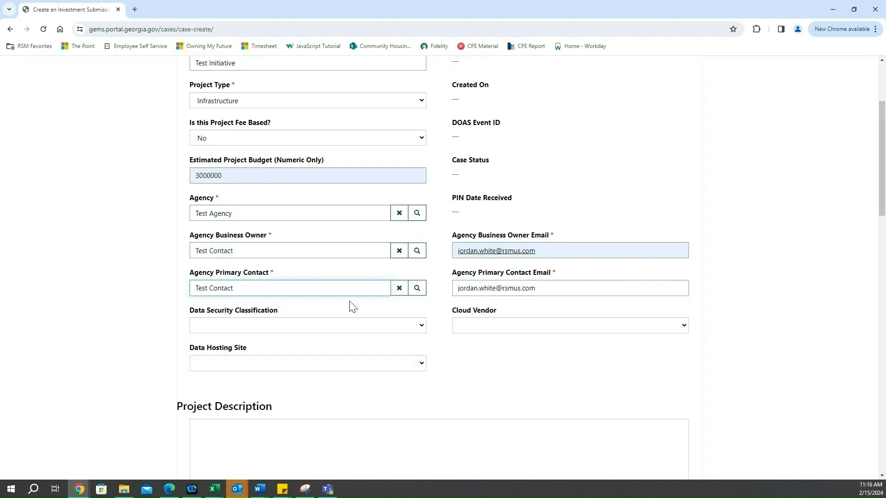
Set the data security classification to Moderate, the cloud vendor to Azure, and the data hosting site to Vendor Cloud Hosted
scroll(383, 318, down, 1)
scroll(416, 326, down, 1)
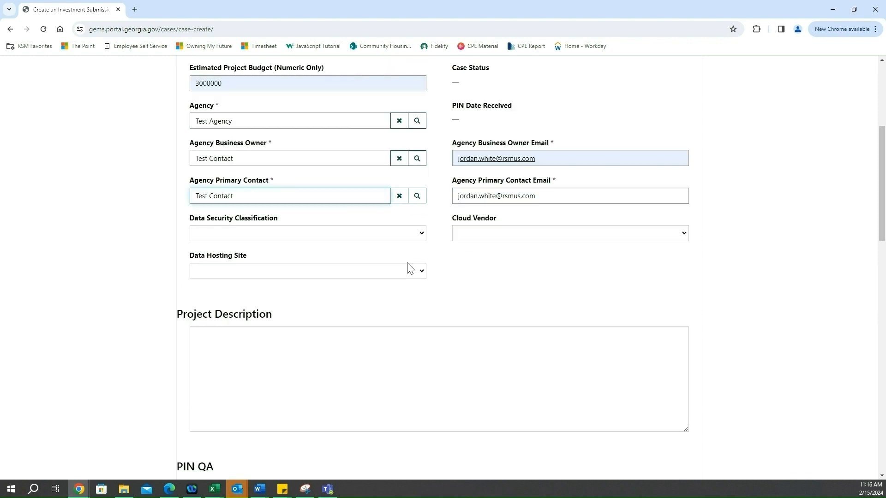
click(413, 236)
click(362, 266)
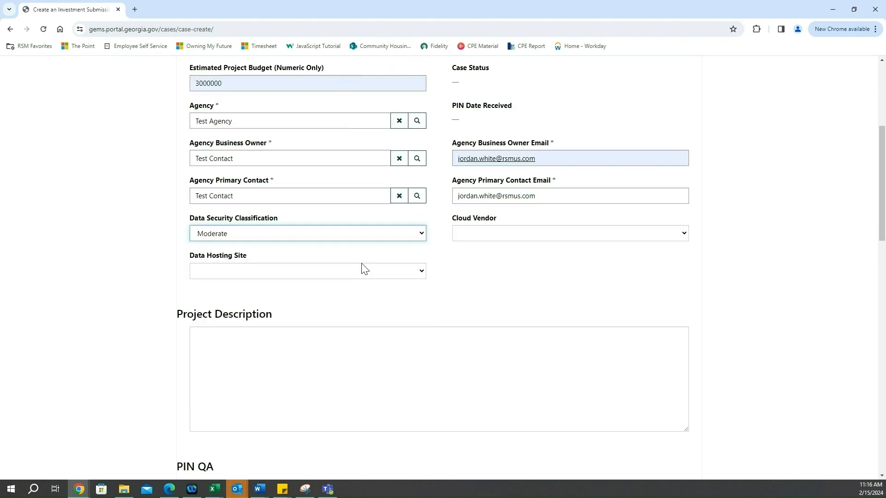
click(511, 235)
click(508, 263)
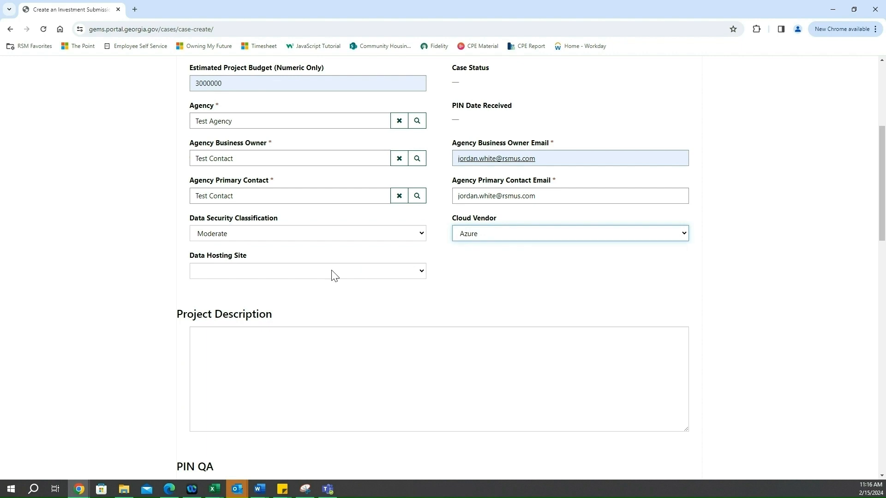
click(334, 274)
click(322, 304)
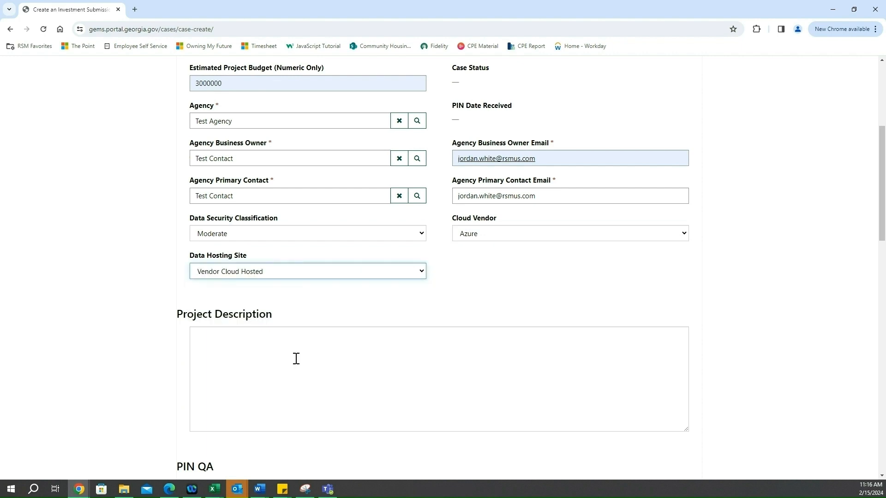
Enter the project description "This is a test initiative for the state of Georgia."
click(296, 359)
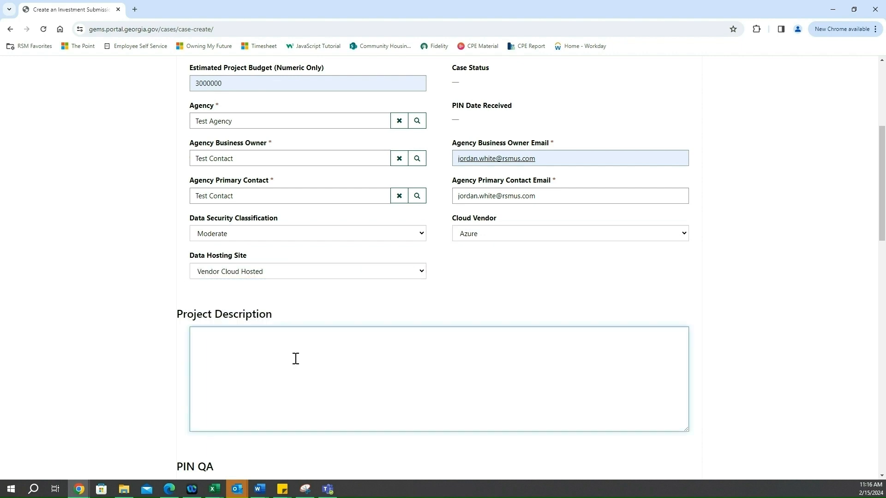
text(This is a test initiative for the state of G)
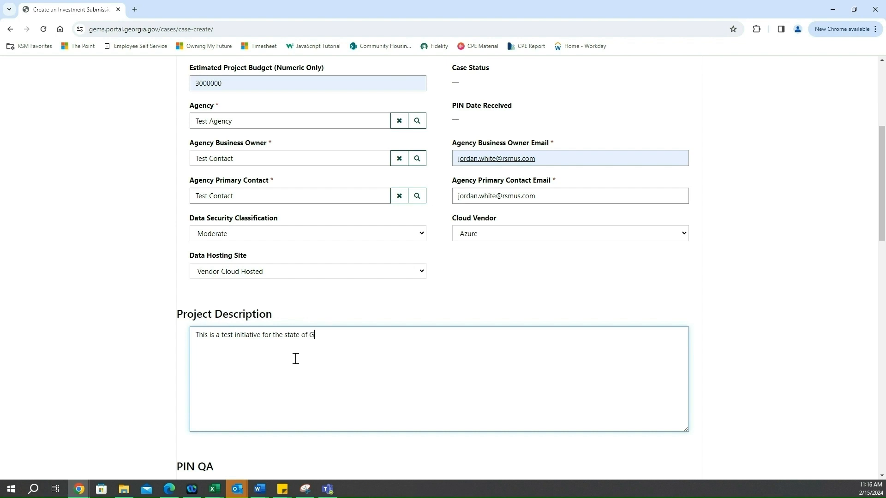
text(eorgia.)
scroll(118, 228, up, 1)
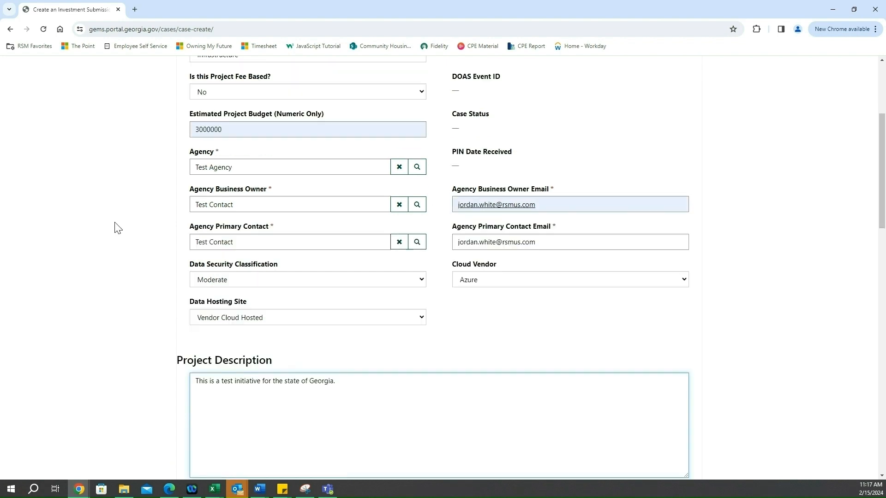
In the PIN QA section, mark the request as for a GETS Full-Service Agency with Yes and set the business driver to Modernization
scroll(118, 228, down, 3)
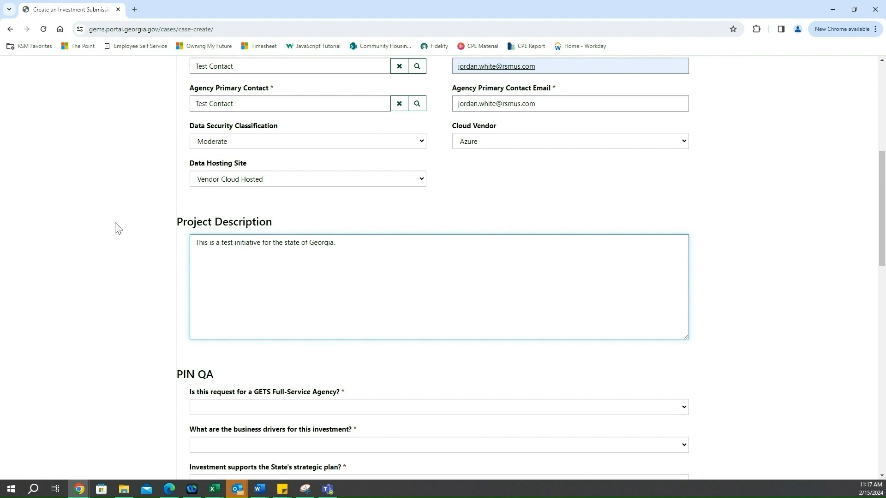
scroll(118, 228, down, 4)
scroll(119, 229, down, 1)
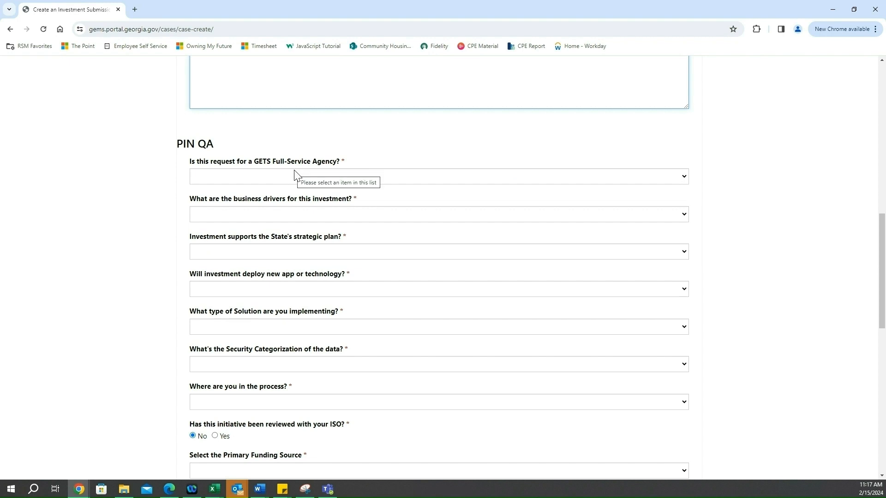
click(330, 176)
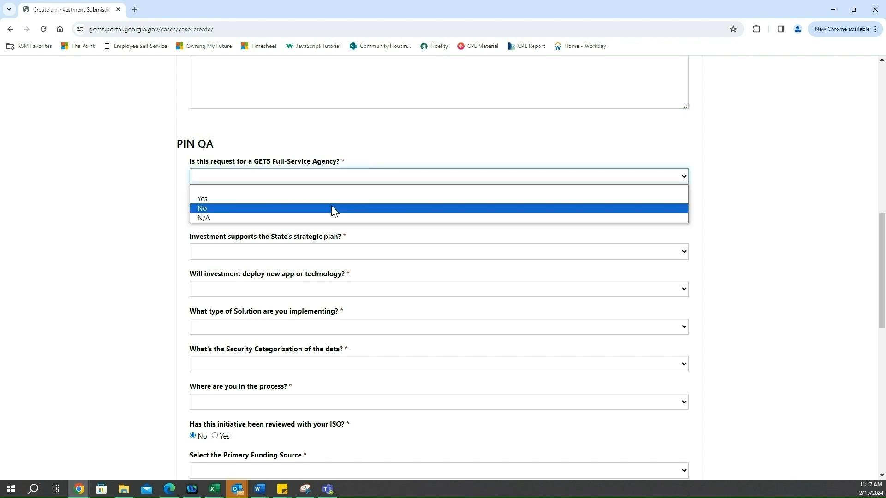
click(334, 198)
click(349, 217)
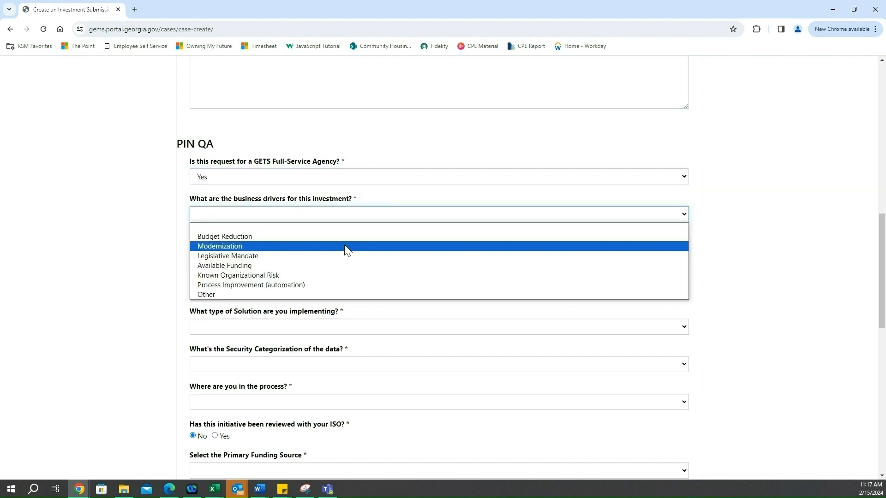
click(346, 248)
Answer Yes to the investment supporting the State's strategic plan and open the strategic investment initiatives choices
click(314, 255)
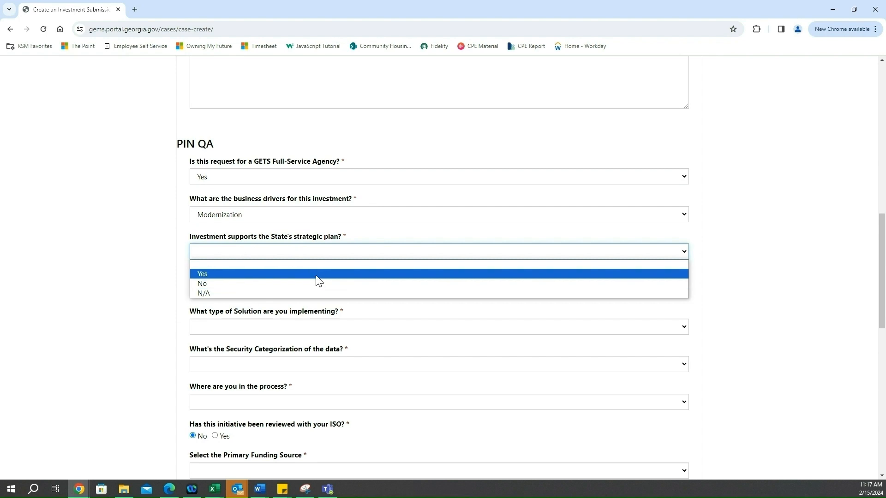
click(317, 277)
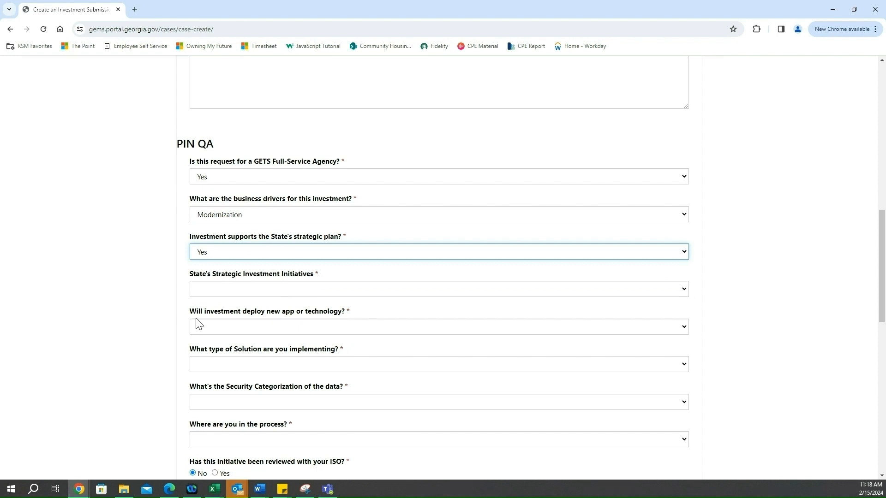
click(249, 291)
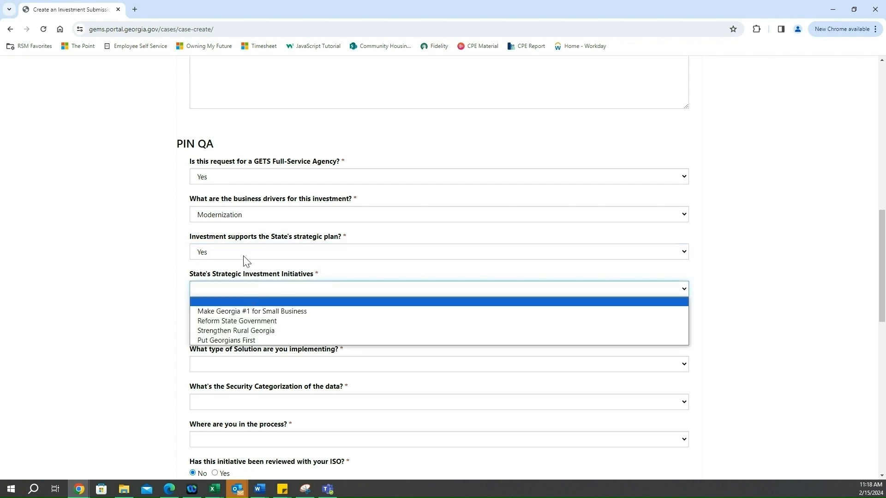
Change the answer on whether the investment supports the State's strategic plan to No
click(245, 254)
click(249, 283)
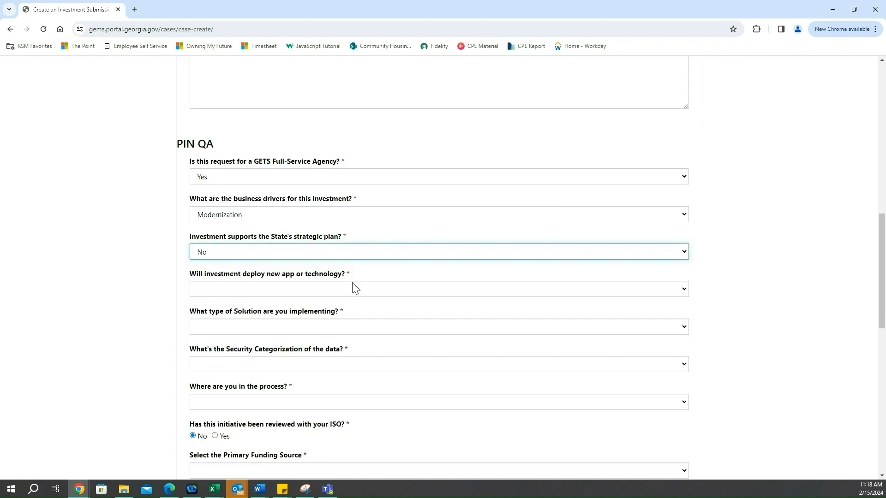
click(284, 266)
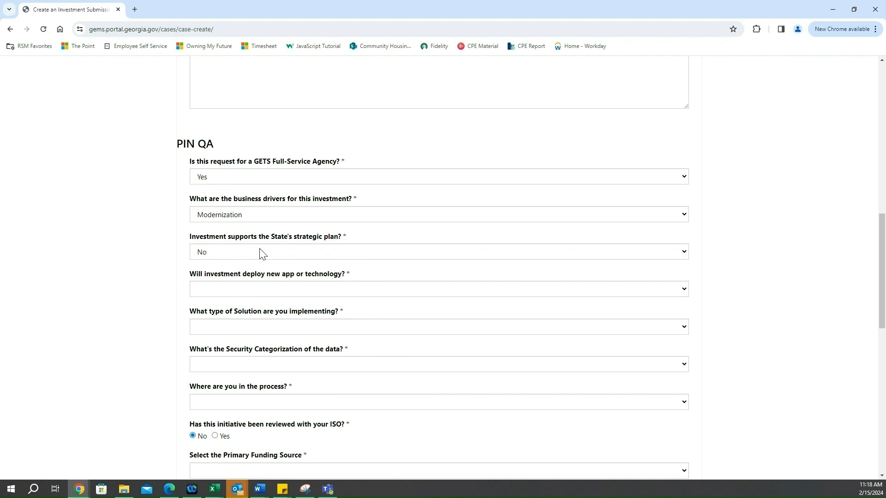
Set the app or technology deployment answer to New Technology and the solution type to Software as a Service (SaaS)
click(259, 290)
click(256, 331)
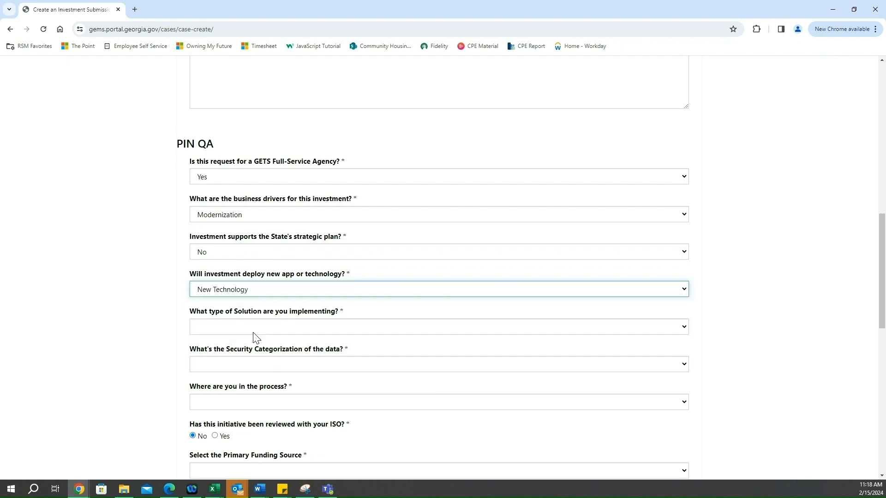
click(253, 329)
click(240, 368)
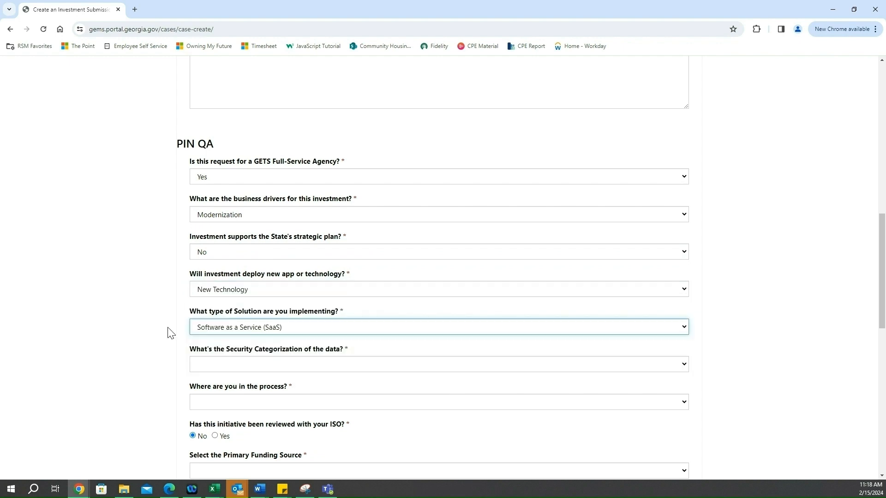
Set the security categorization of the data to Moderate and the current process stage to Design
scroll(171, 332, down, 2)
click(238, 270)
click(221, 303)
click(212, 309)
click(222, 344)
scroll(227, 277, down, 3)
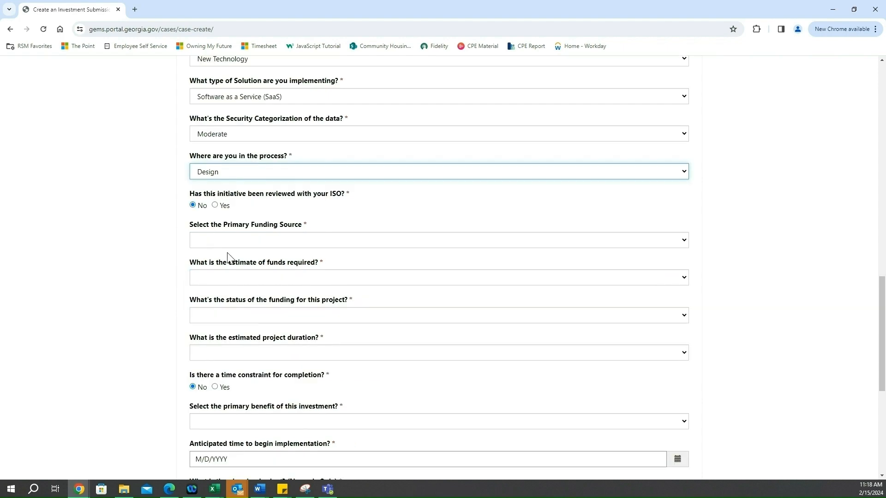
Set the primary funding source to Bonds and the estimate of funds required to 1M-5M
click(227, 240)
click(222, 262)
click(231, 277)
click(258, 319)
Answer Yes to budgeted IV&V funds, and set the funding status to Committed and the project duration to 1 year to 2 years
click(231, 315)
click(213, 346)
scroll(126, 290, down, 4)
click(231, 230)
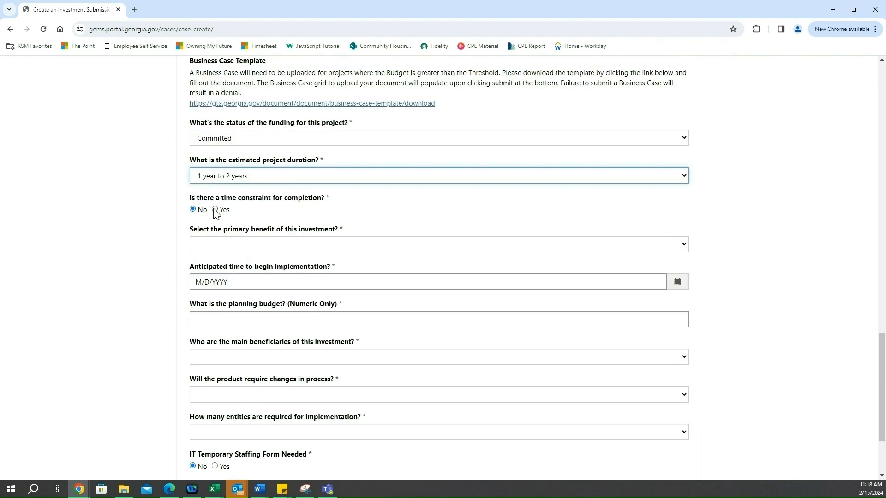
Add a time constraint dated 12/31/24 with the reason Re-Bid Requirement, and set the primary benefit to Improved Customer Service
click(214, 210)
click(279, 245)
text(12/31/24)
click(279, 282)
click(240, 318)
click(249, 320)
Set the anticipated implementation start to 2/15/2024 and the planning budget to 10000000
scroll(170, 305, down, 3)
click(677, 219)
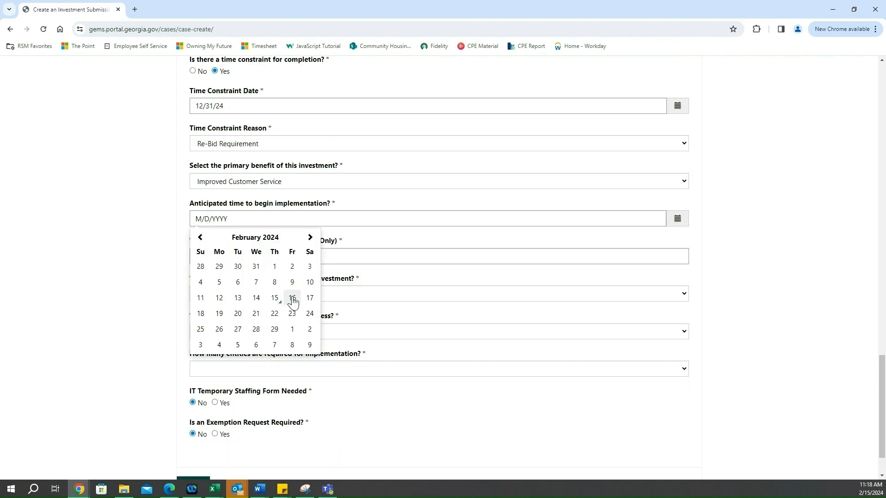
click(276, 298)
click(234, 255)
text(10000000)
Set the main beneficiaries to Constituents of Georgia and answer Yes to the product requiring changes in process
click(245, 294)
click(253, 324)
click(251, 332)
click(252, 355)
Set the group most impacted by process change to Agency Enterprise-Wide and the required entities to Multiple Dept/Groups within a single agency
click(259, 369)
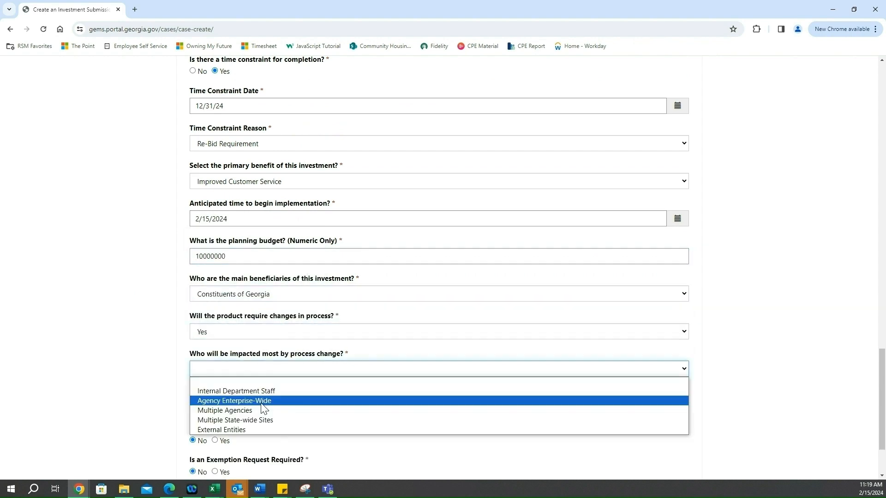
click(262, 403)
scroll(277, 360, down, 2)
click(277, 314)
click(277, 346)
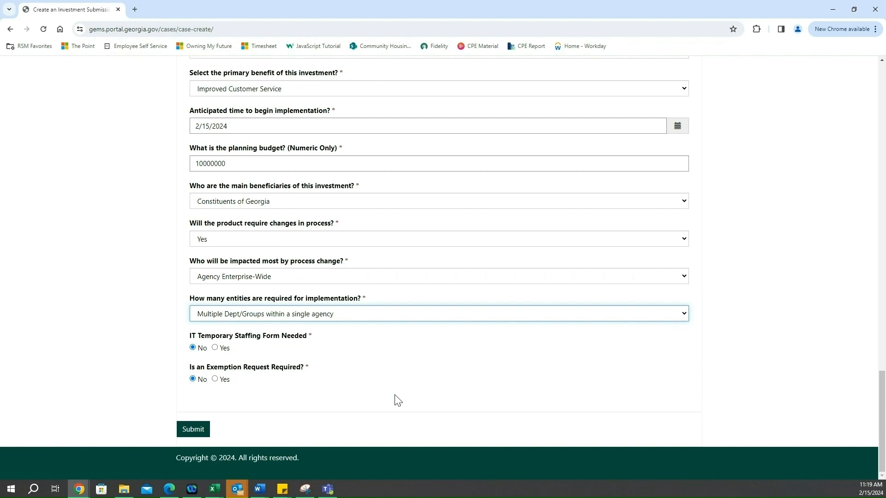
Review all entries of the completed form and try to submit the investment submission
scroll(742, 300, up, 5)
scroll(744, 302, up, 6)
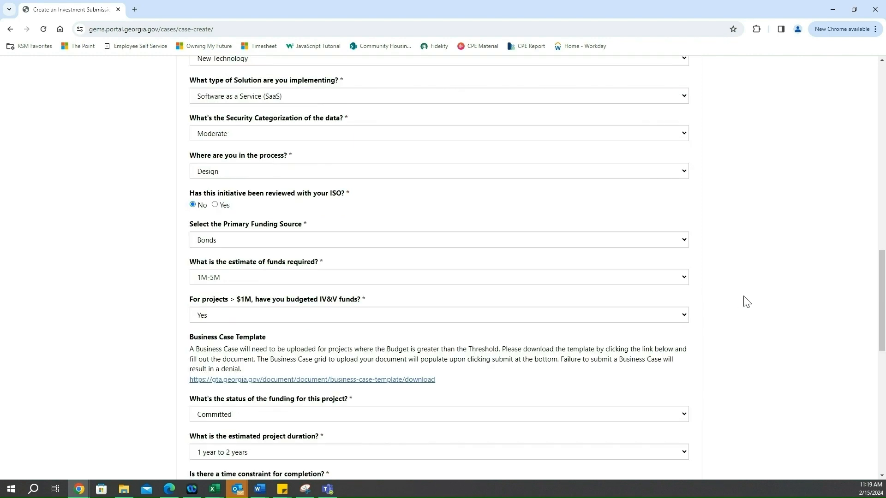
scroll(746, 302, up, 8)
scroll(746, 302, up, 8)
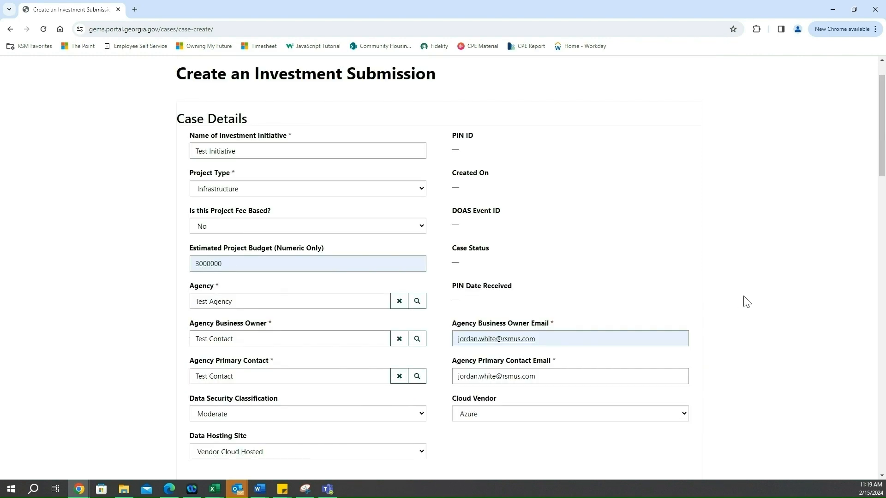
scroll(746, 302, down, 7)
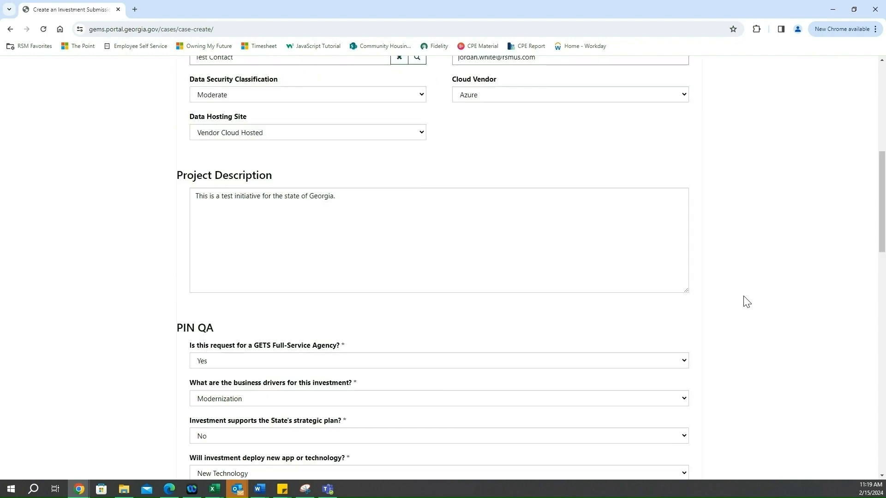
scroll(746, 302, down, 6)
scroll(747, 302, down, 7)
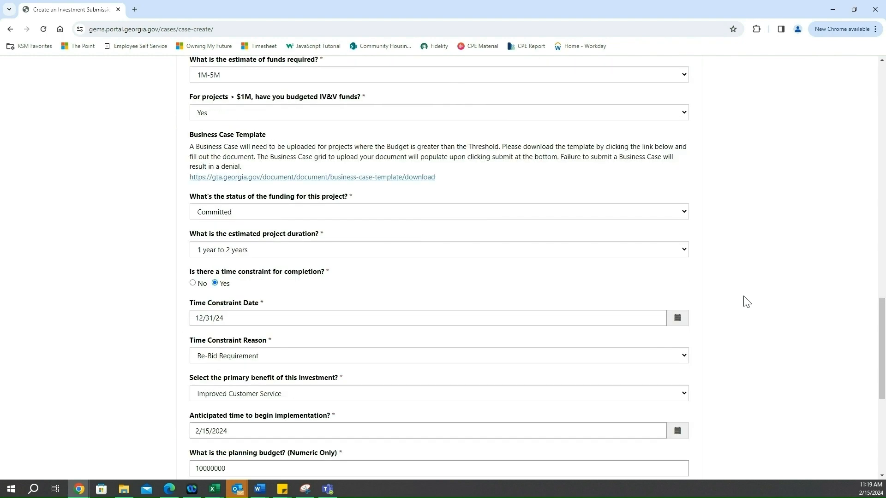
scroll(746, 302, down, 7)
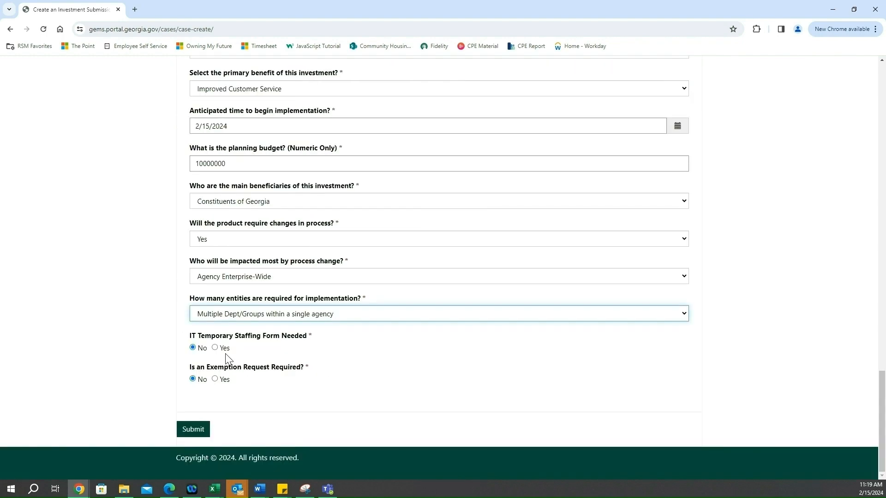
click(193, 430)
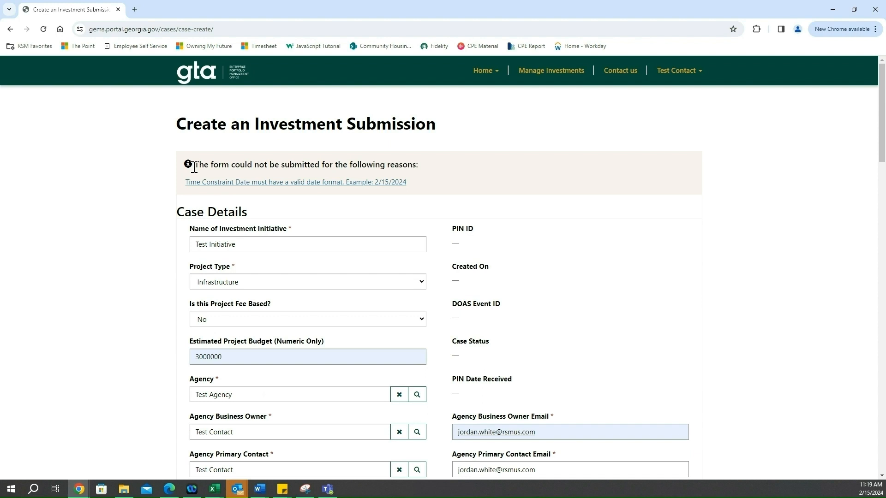
Set the time constraint date to 2/15/2024 from the calendar and submit the investment submission again
scroll(147, 199, down, 14)
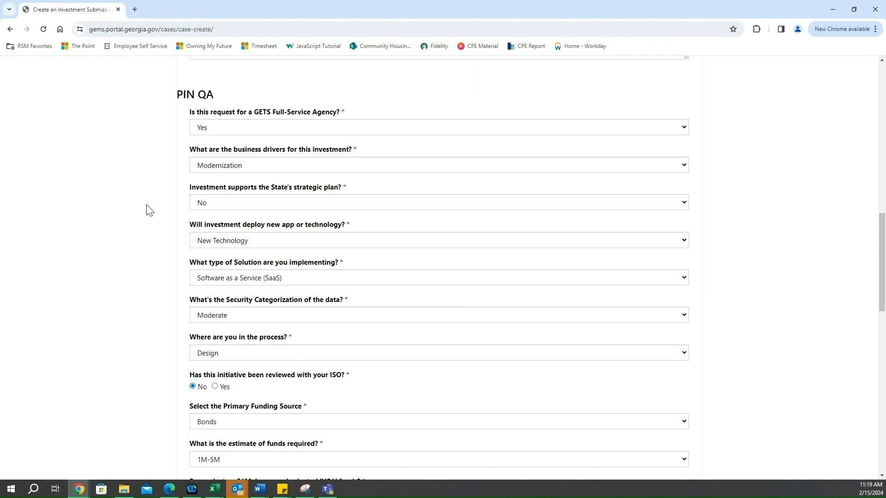
scroll(148, 215, down, 10)
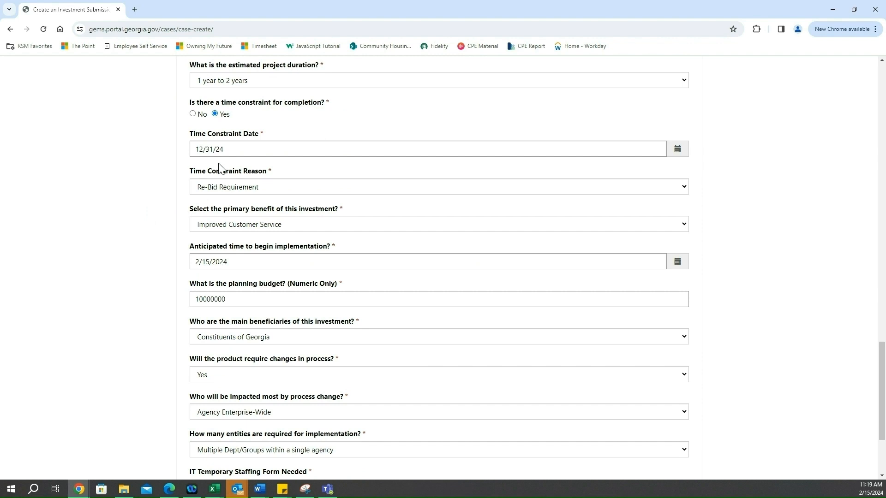
click(234, 149)
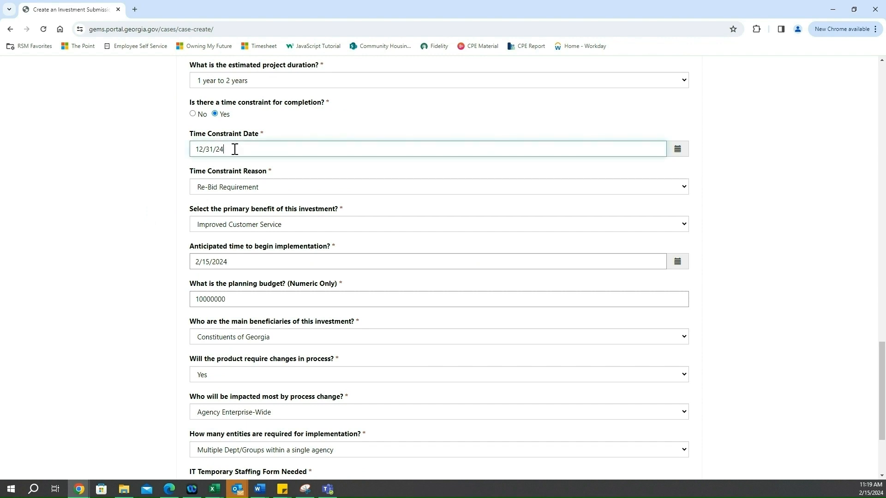
click(681, 153)
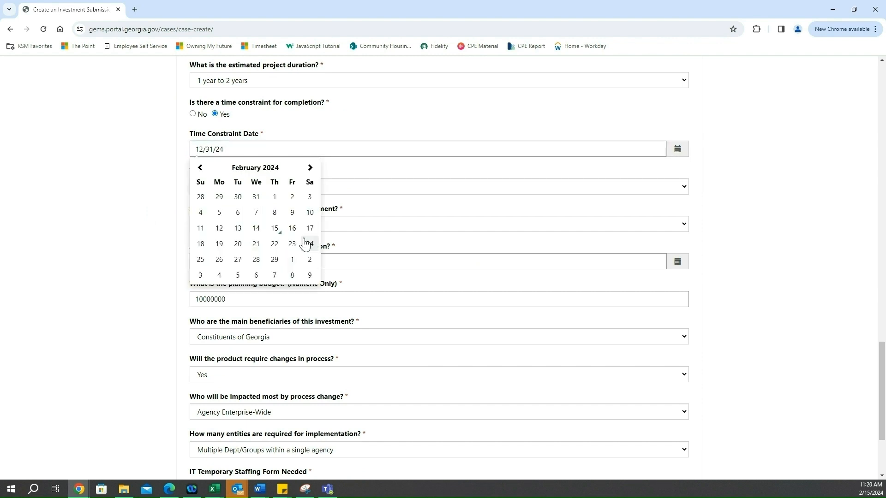
click(275, 229)
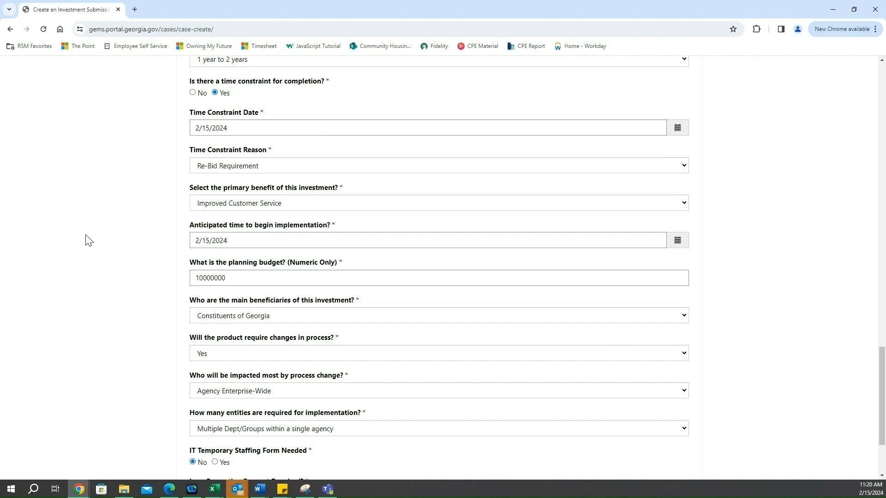
scroll(191, 439, down, 3)
click(191, 430)
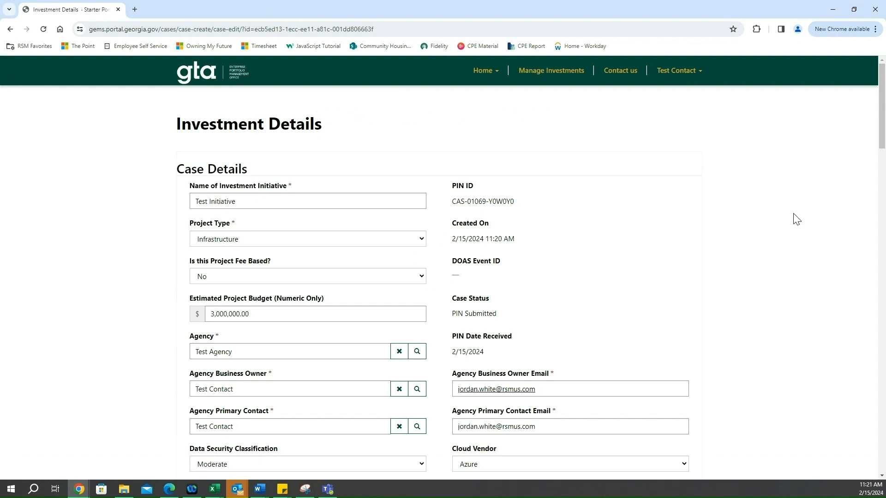
Review the submitted case's investment details from the case details down to the Business Case section and its document folders
scroll(797, 218, down, 2)
scroll(799, 217, down, 2)
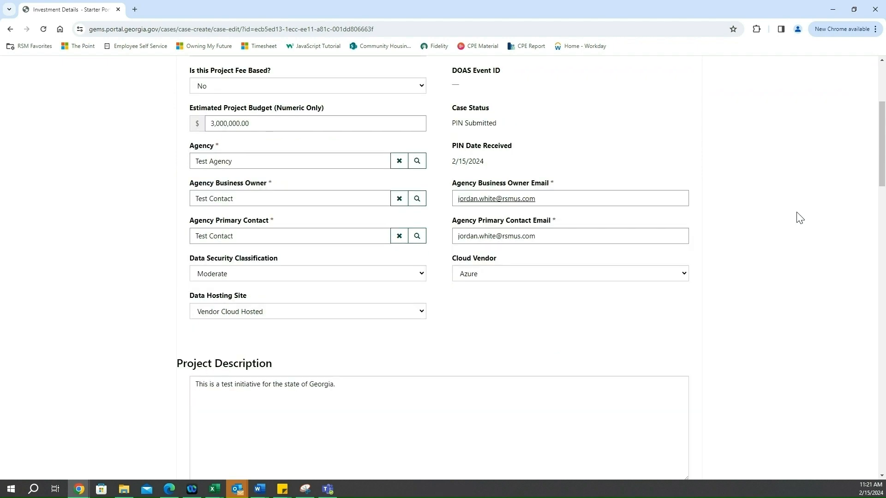
scroll(800, 218, down, 4)
scroll(799, 218, down, 7)
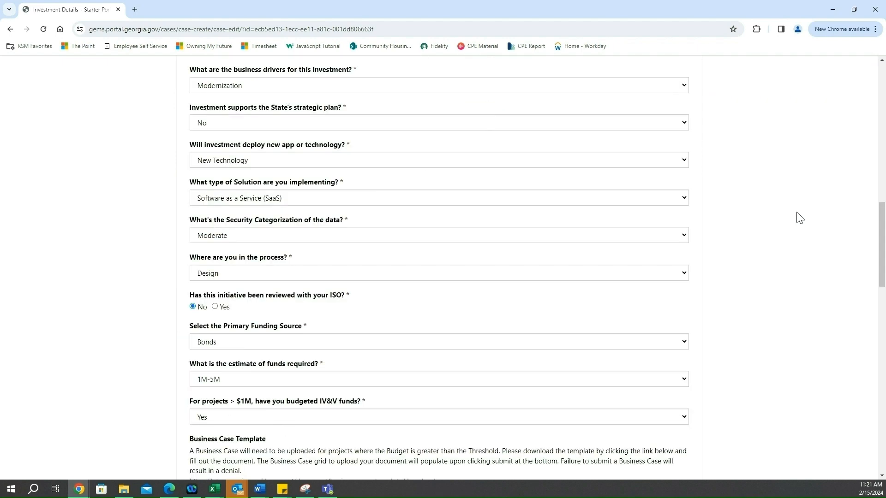
scroll(799, 218, down, 7)
scroll(800, 218, down, 6)
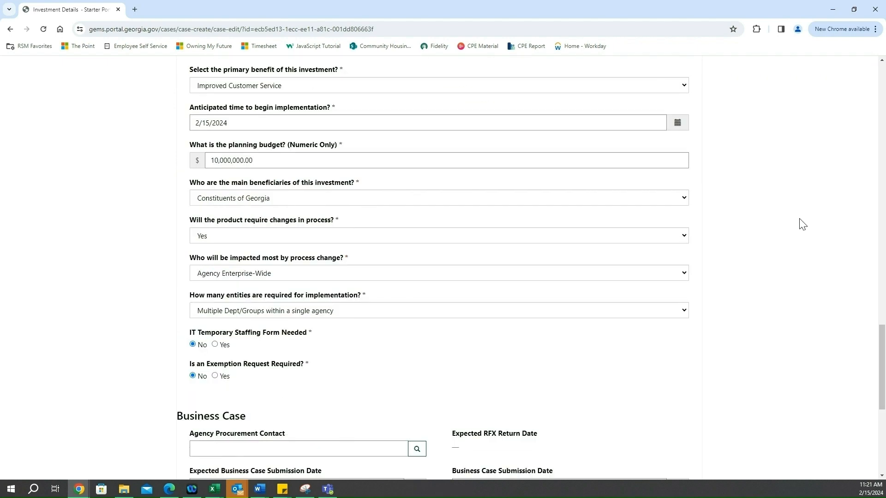
scroll(803, 225, down, 4)
scroll(802, 226, down, 2)
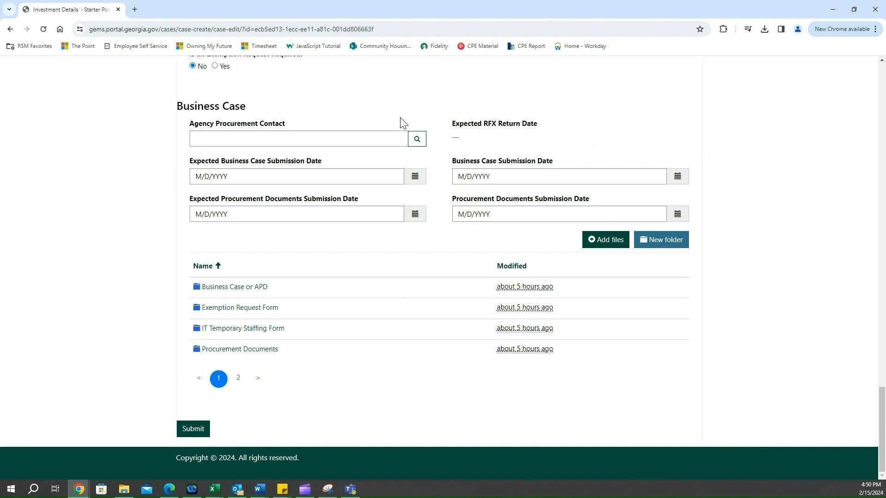
Look up and assign Test Contact as the agency procurement contact in the Business Case section
click(416, 141)
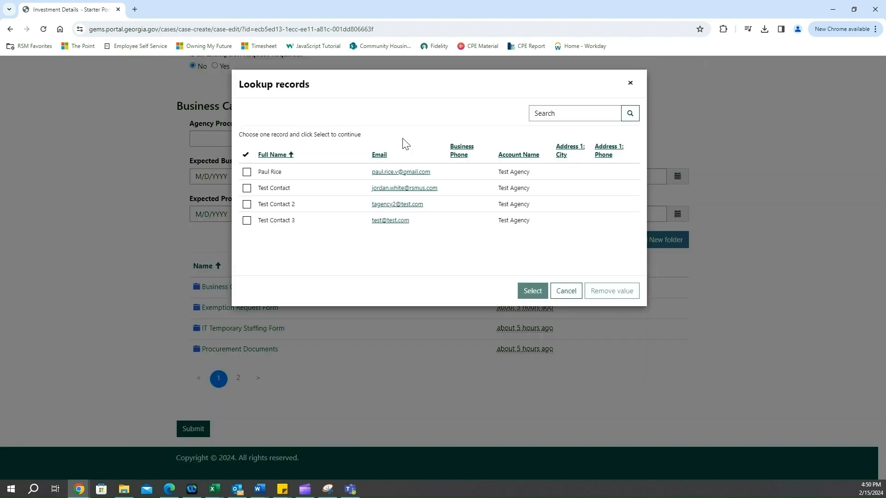
click(247, 189)
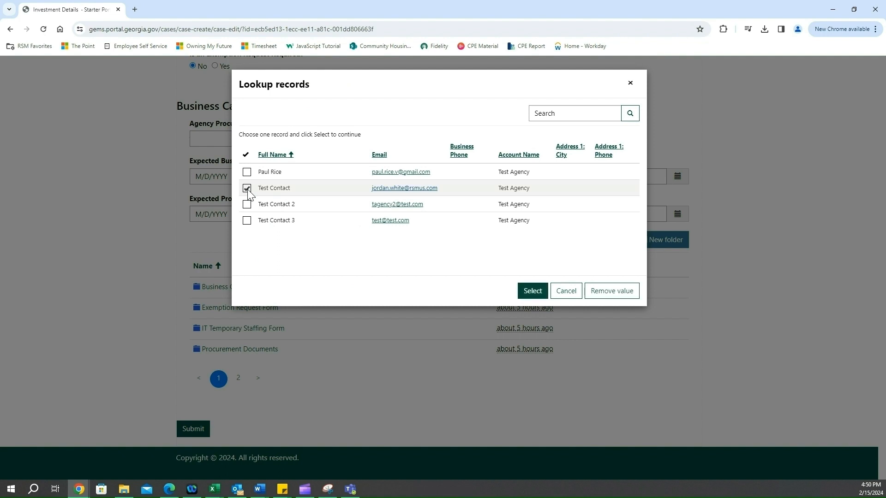
click(533, 291)
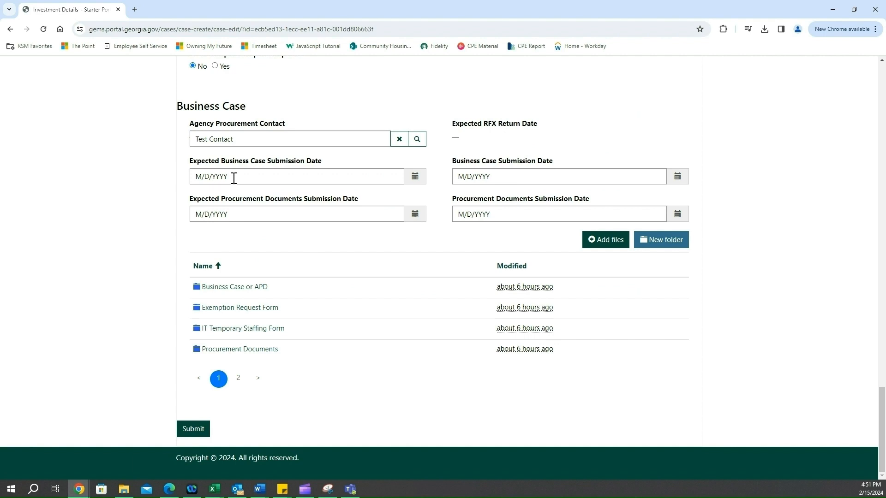
Set the expected business case submission date to 2/19/2024 and the expected procurement documents submission date to 2/20/2024
click(416, 177)
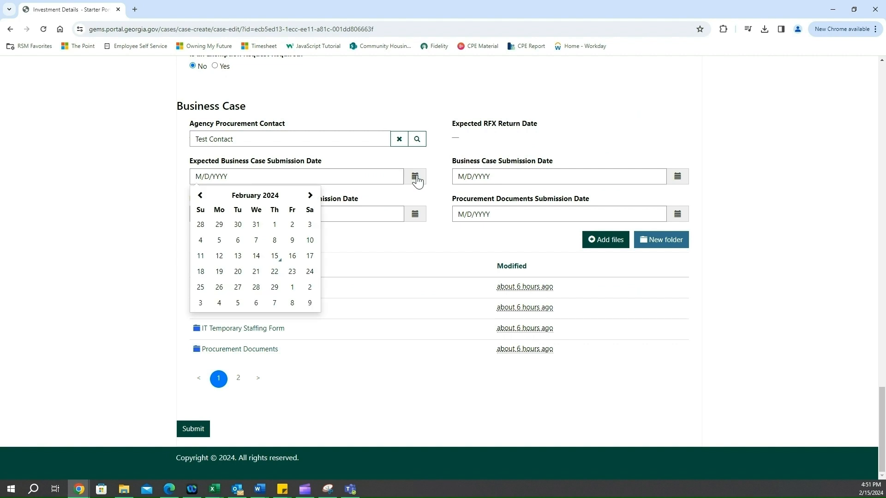
click(219, 272)
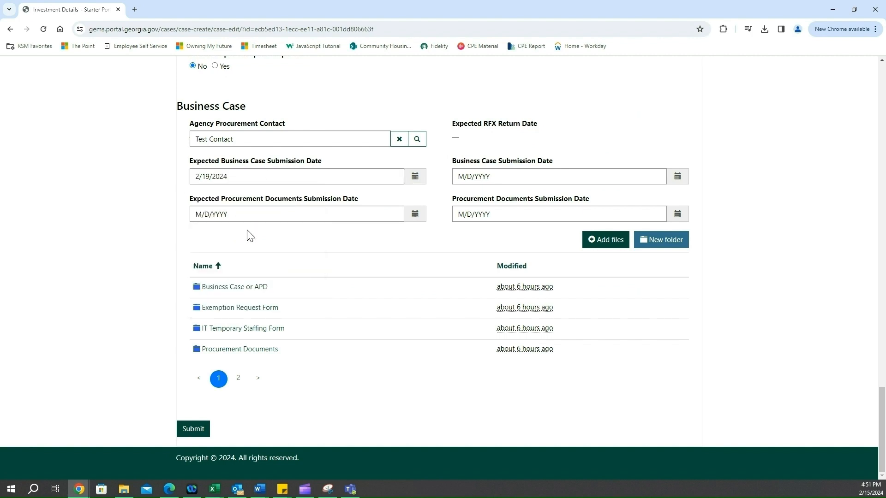
click(414, 216)
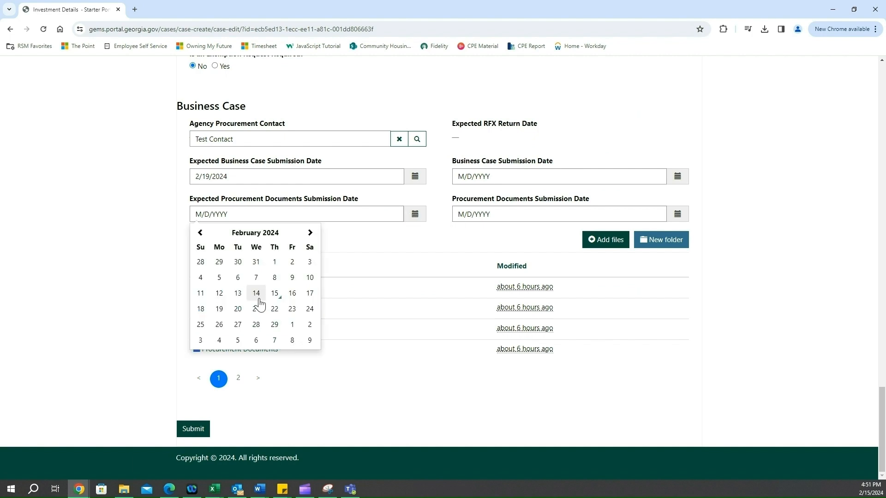
click(238, 309)
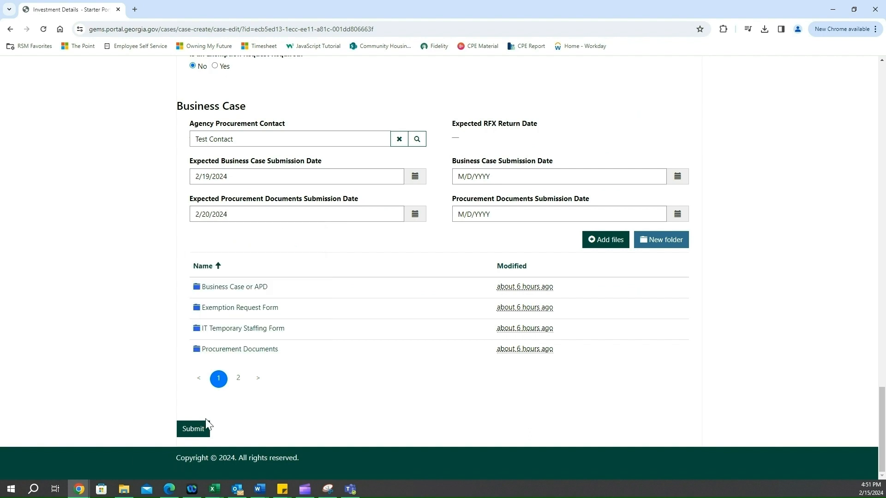
Submit the case with the expected dates, confirm the submission, and reopen Test Initiative at its Business Case section
click(193, 429)
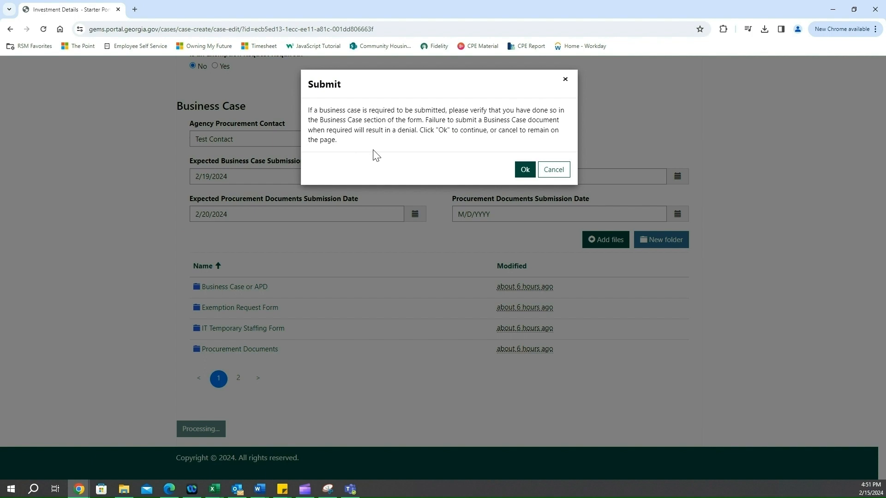
click(525, 180)
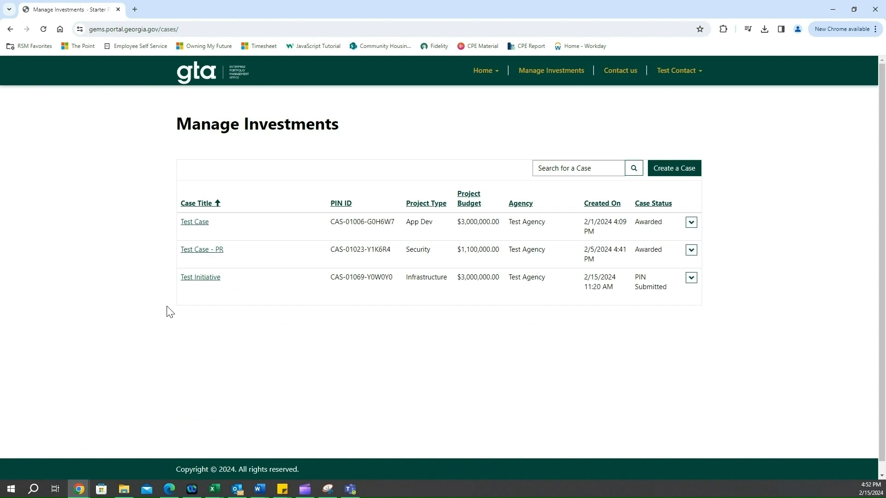
click(194, 284)
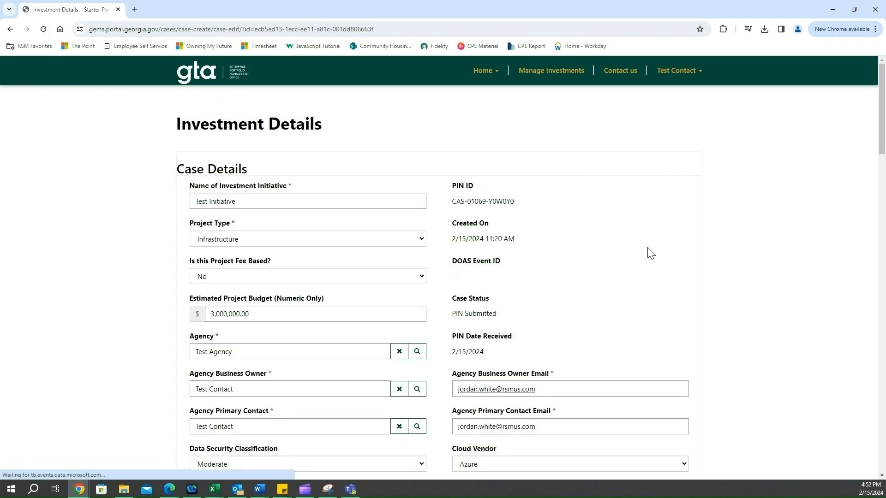
scroll(775, 249, down, 6)
scroll(774, 249, down, 10)
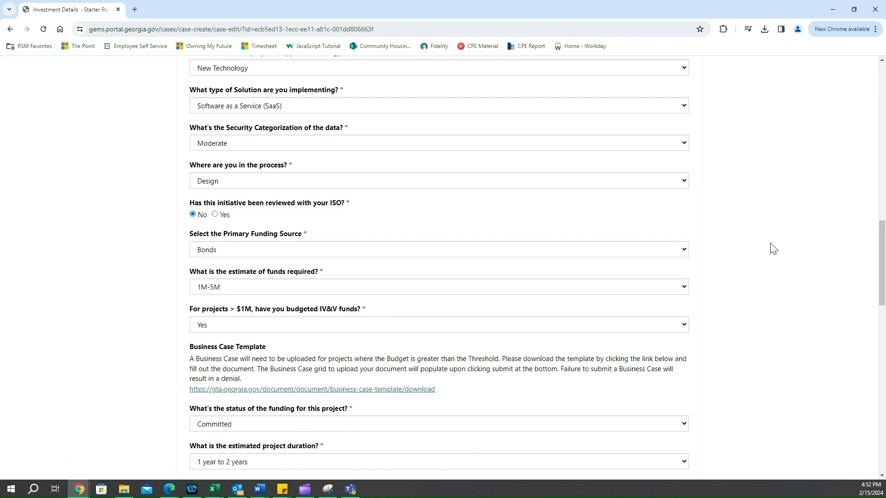
scroll(774, 249, down, 10)
scroll(774, 249, down, 7)
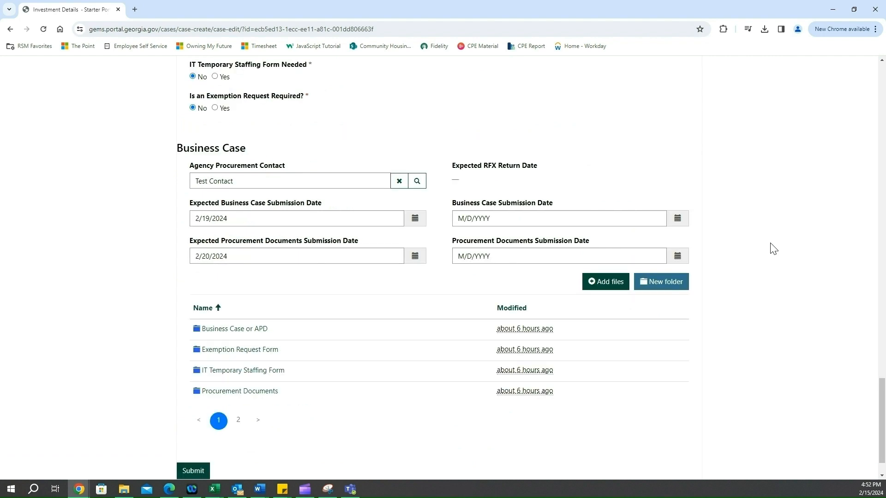
scroll(774, 249, down, 2)
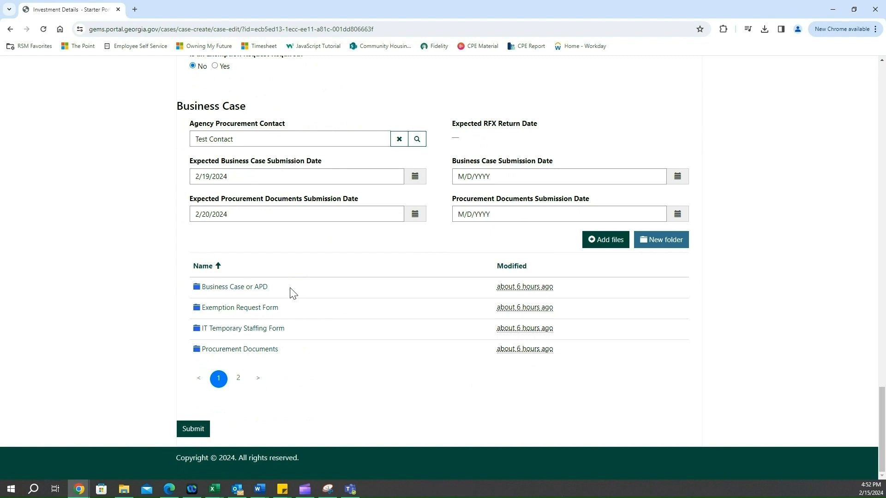
Upload EXAMPLE BUSINESS CASE.docx from Documents into the Business Case or APD folder, and reopen that folder from the top level to check it
click(242, 293)
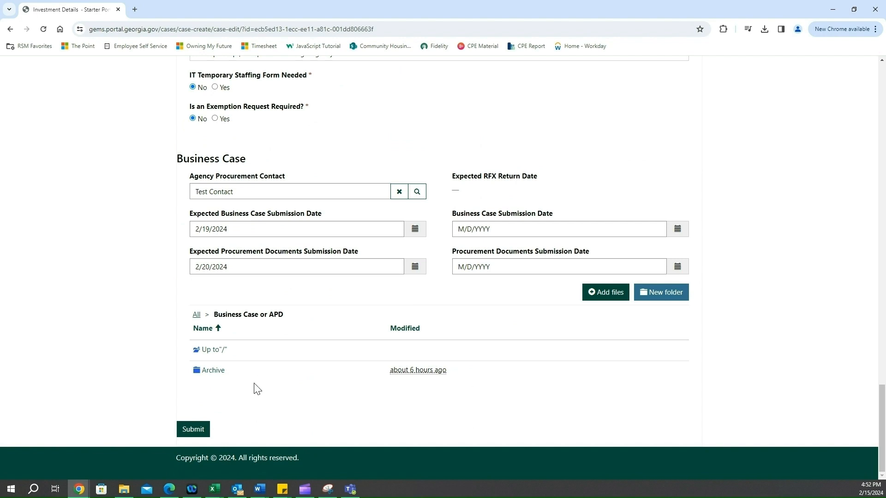
click(604, 297)
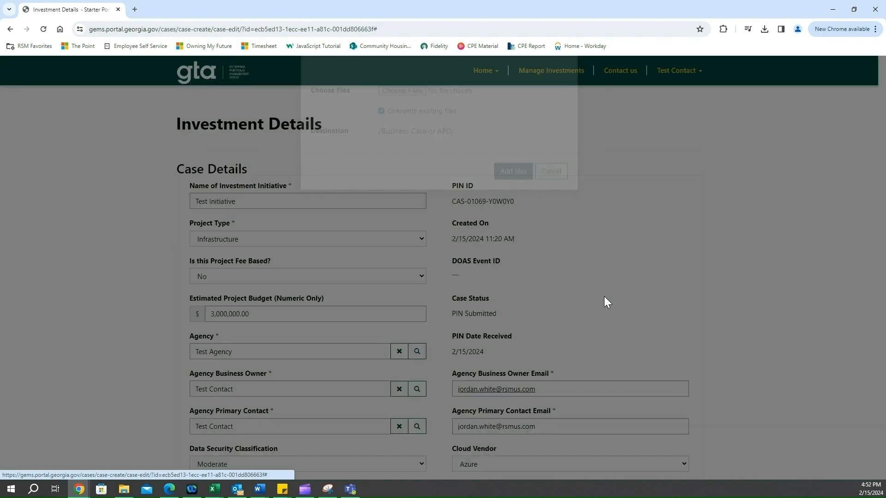
click(412, 131)
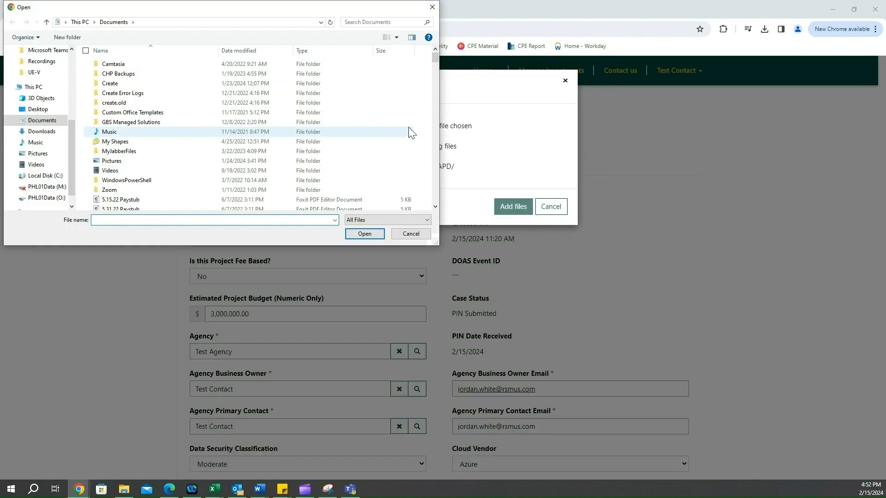
scroll(192, 129, down, 10)
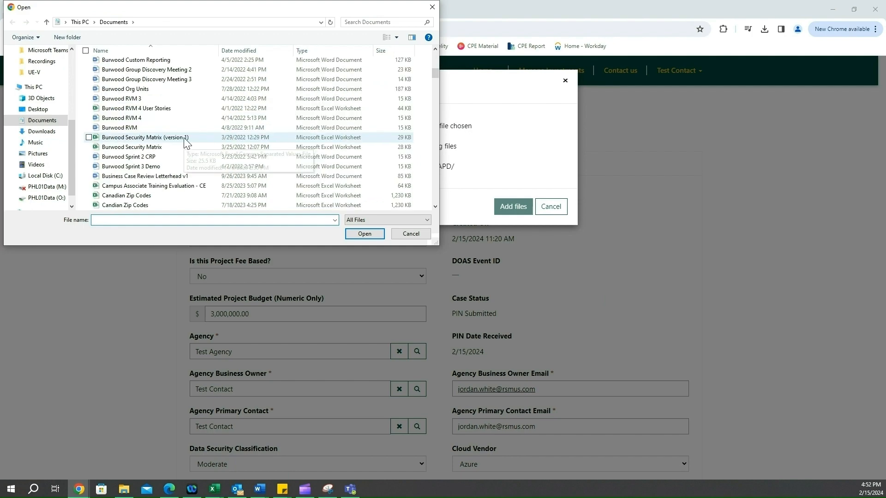
scroll(186, 142, down, 9)
scroll(186, 143, down, 10)
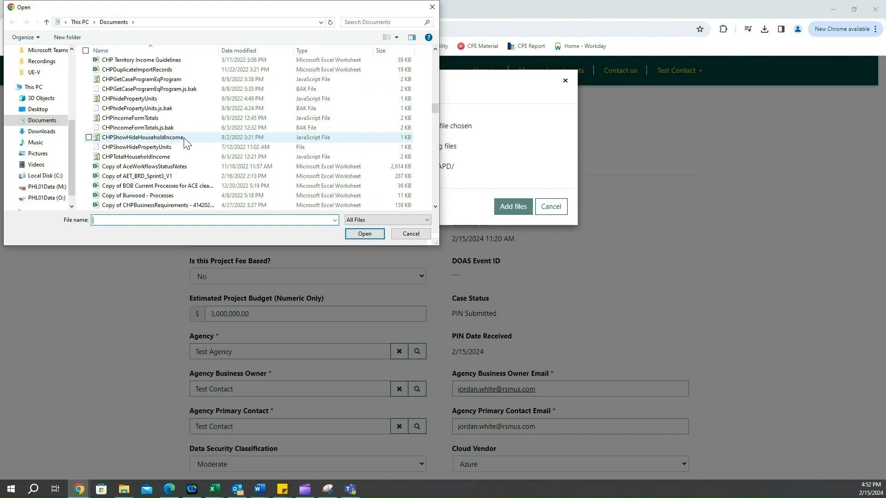
scroll(186, 143, down, 10)
scroll(185, 144, down, 3)
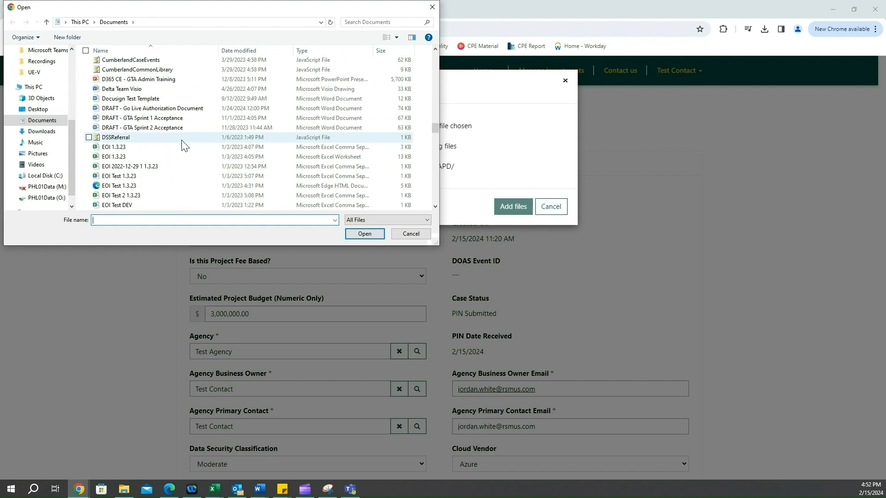
scroll(184, 144, down, 3)
double_click(173, 127)
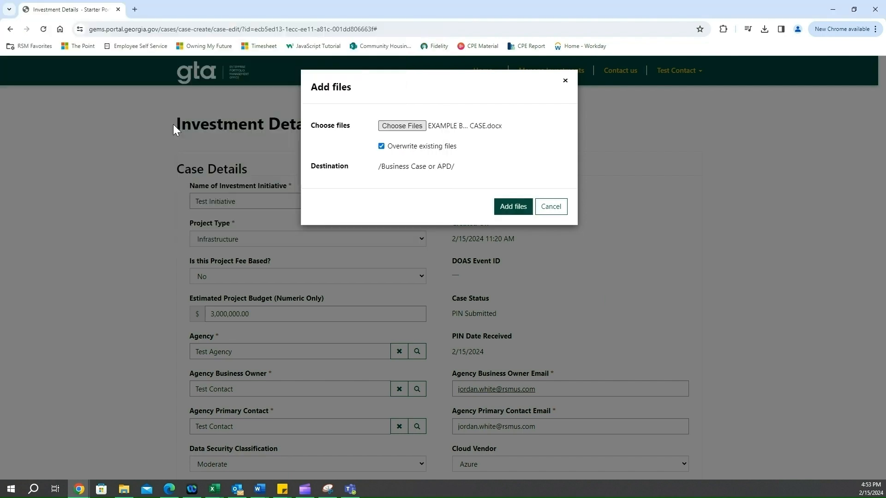
click(510, 208)
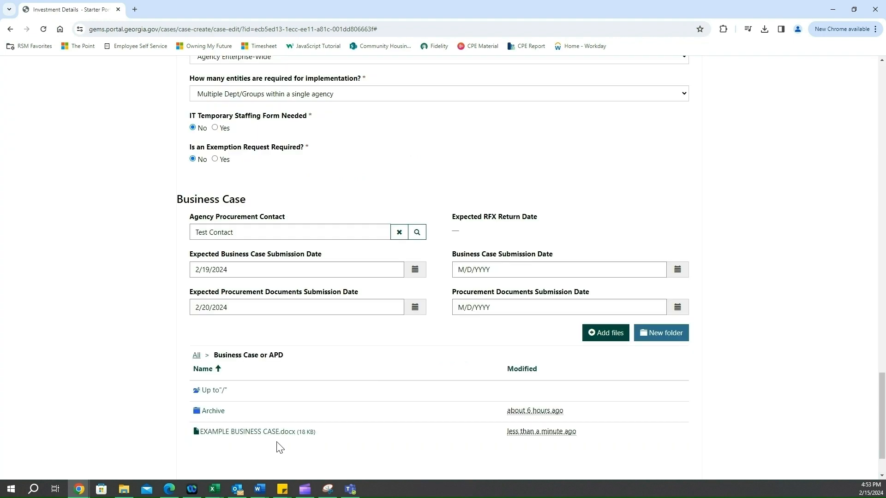
click(197, 356)
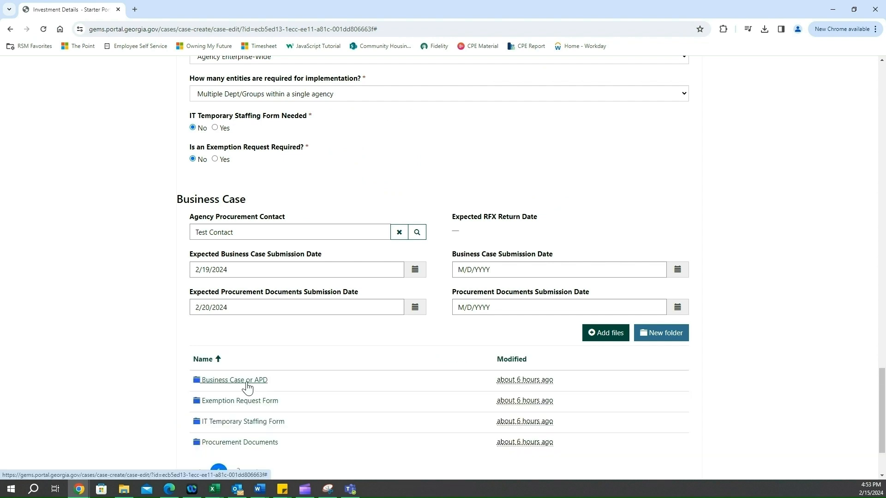
click(242, 382)
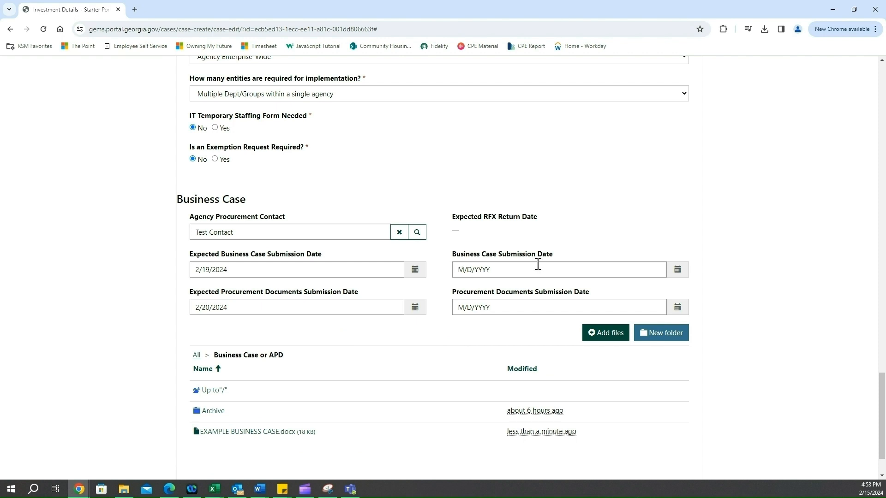
Set the business case submission date to 2/19/2024, then submit and confirm the Test Initiative case
click(652, 273)
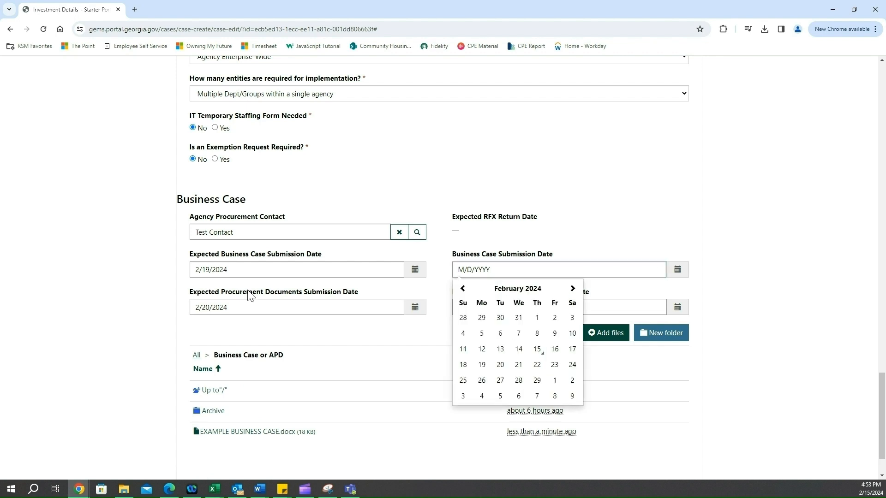
click(482, 366)
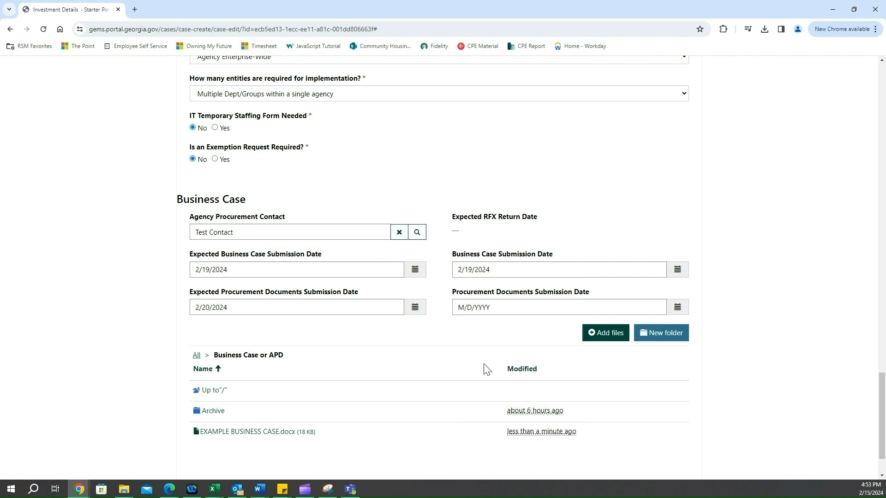
scroll(484, 370, down, 2)
click(194, 429)
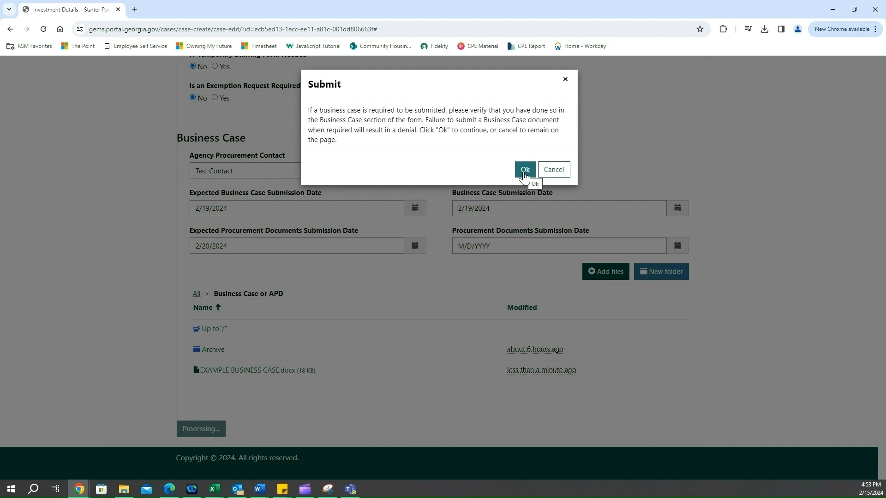
click(524, 174)
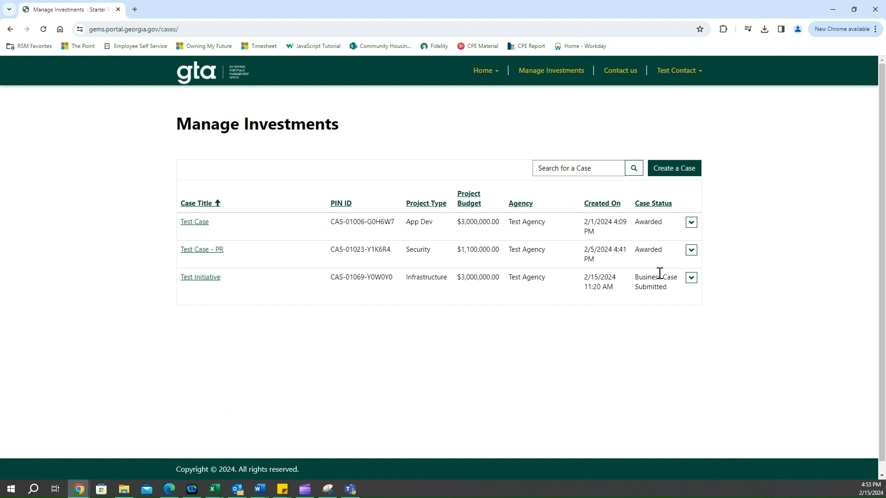
click(641, 286)
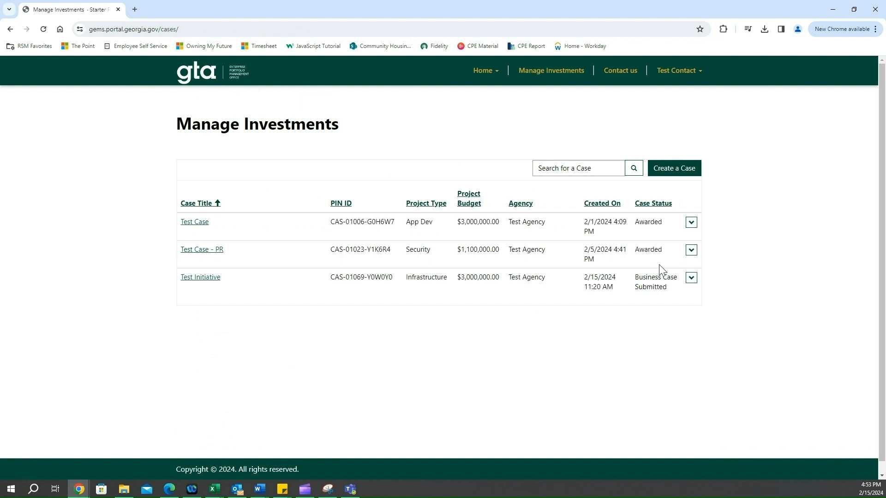